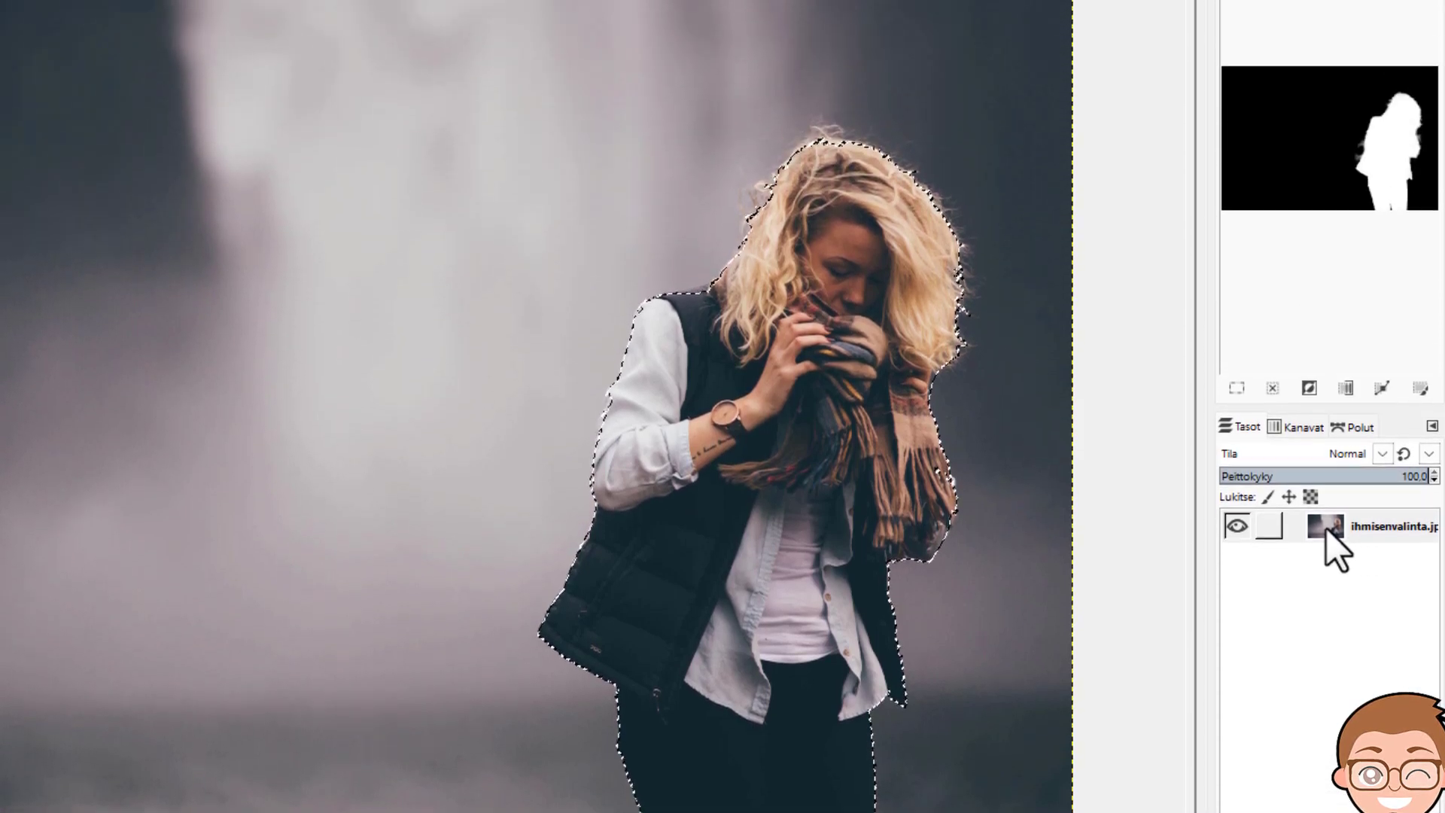
Step: Duplicate the ihmisenvalinta.jpg photo layer and hide the lower original copy
right_click(1329, 343)
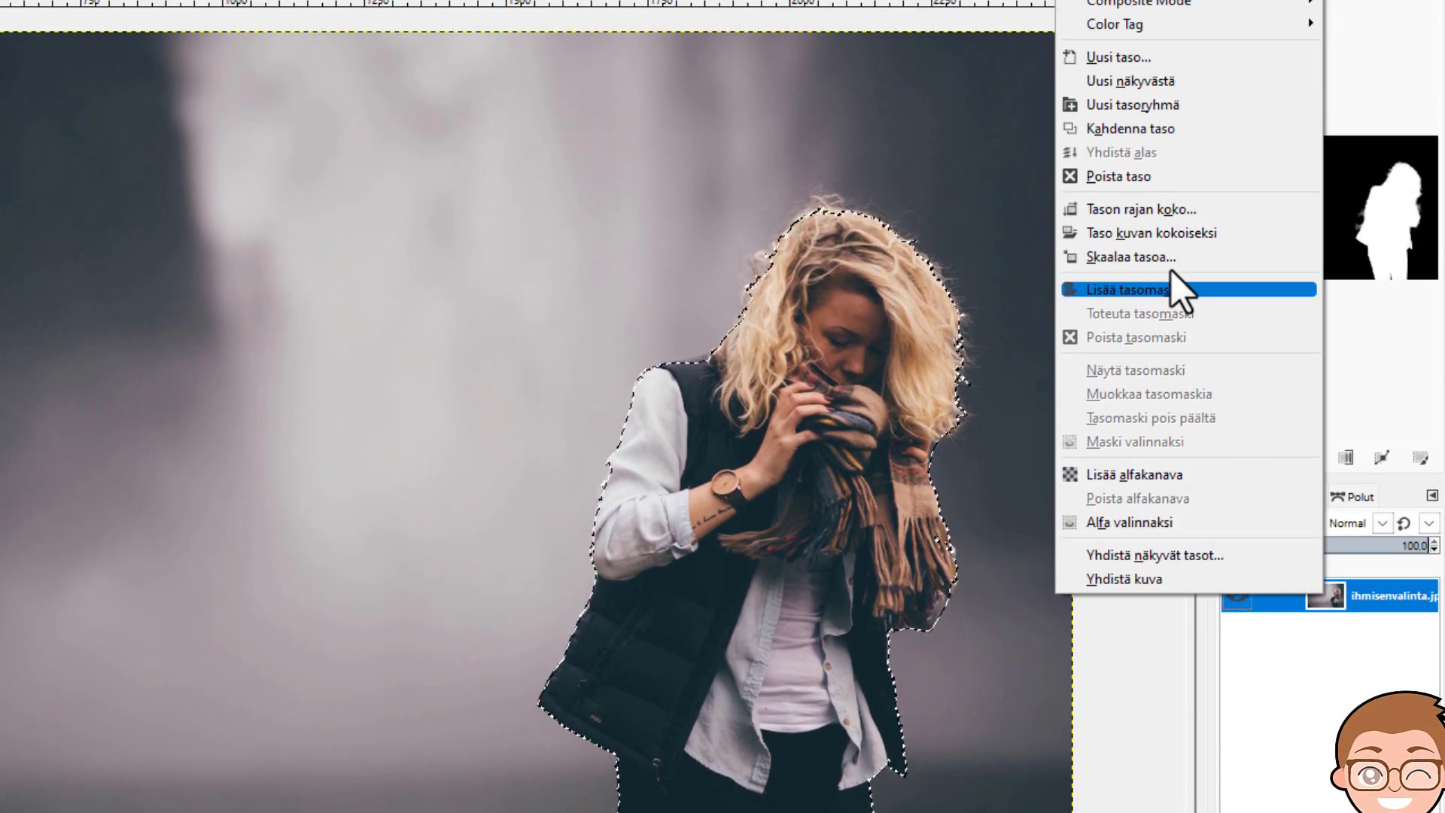
click(1158, 128)
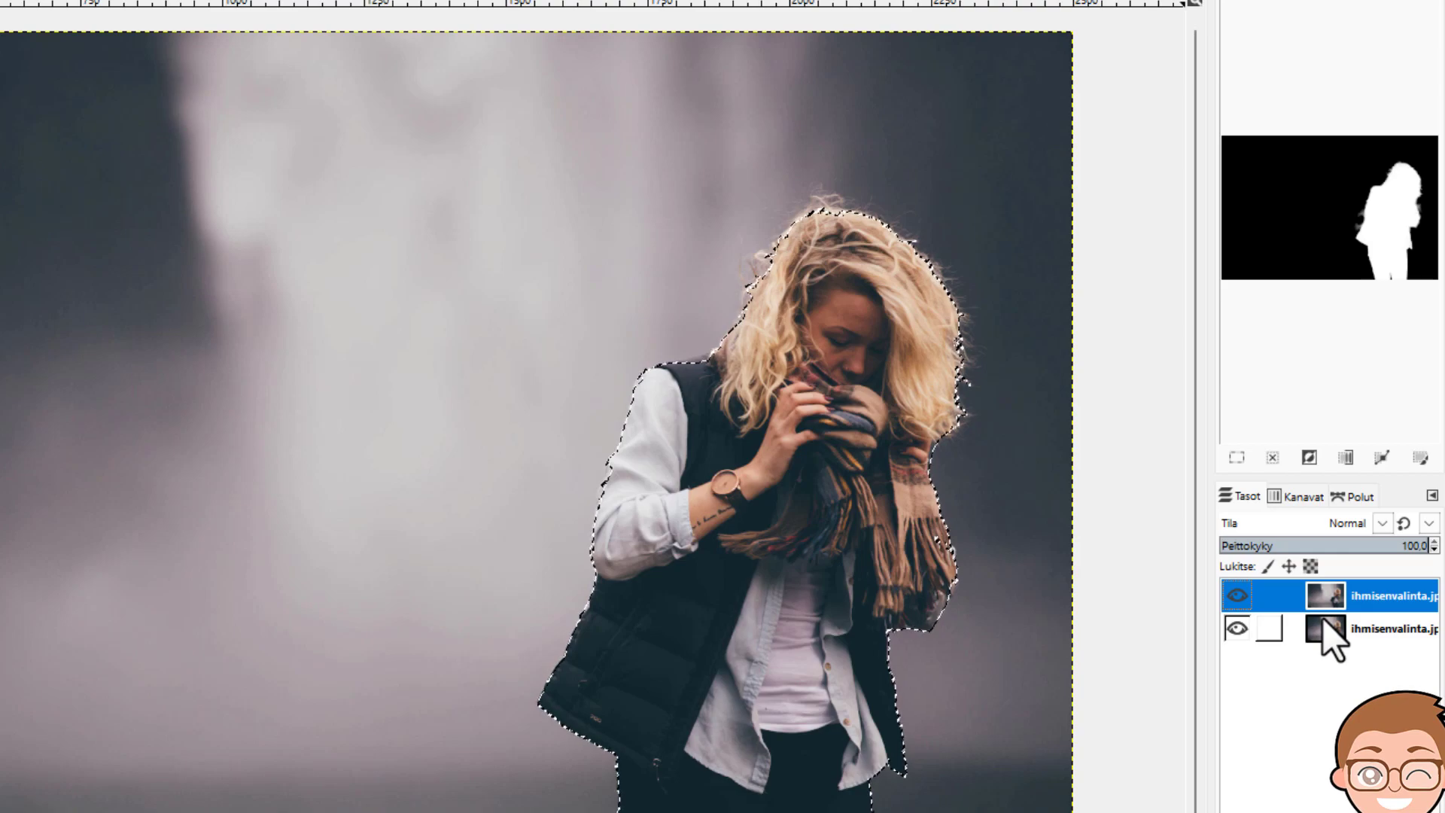
click(1235, 639)
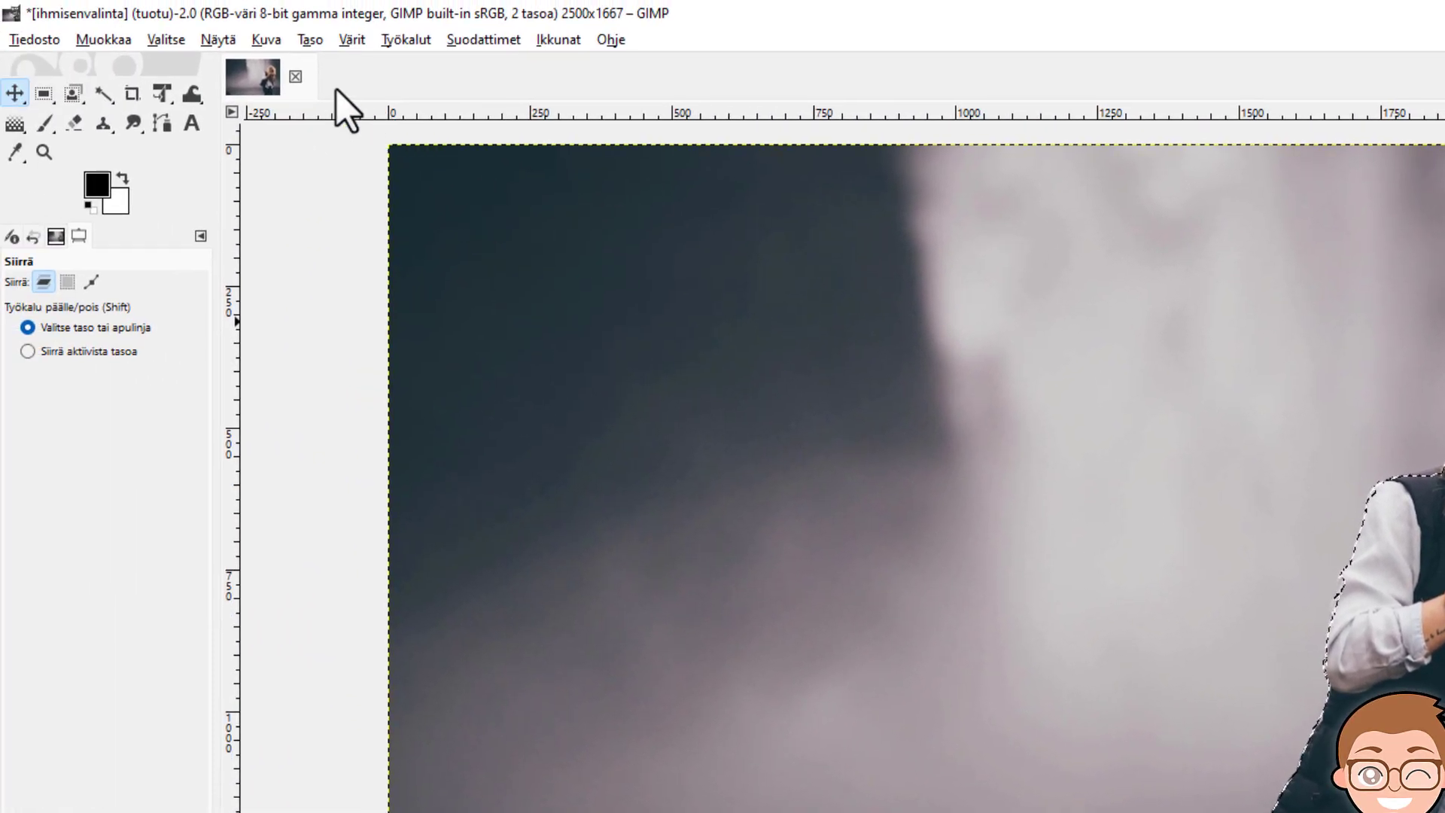
Step: Add a layer mask initialised from the selection to the top photo layer
click(309, 42)
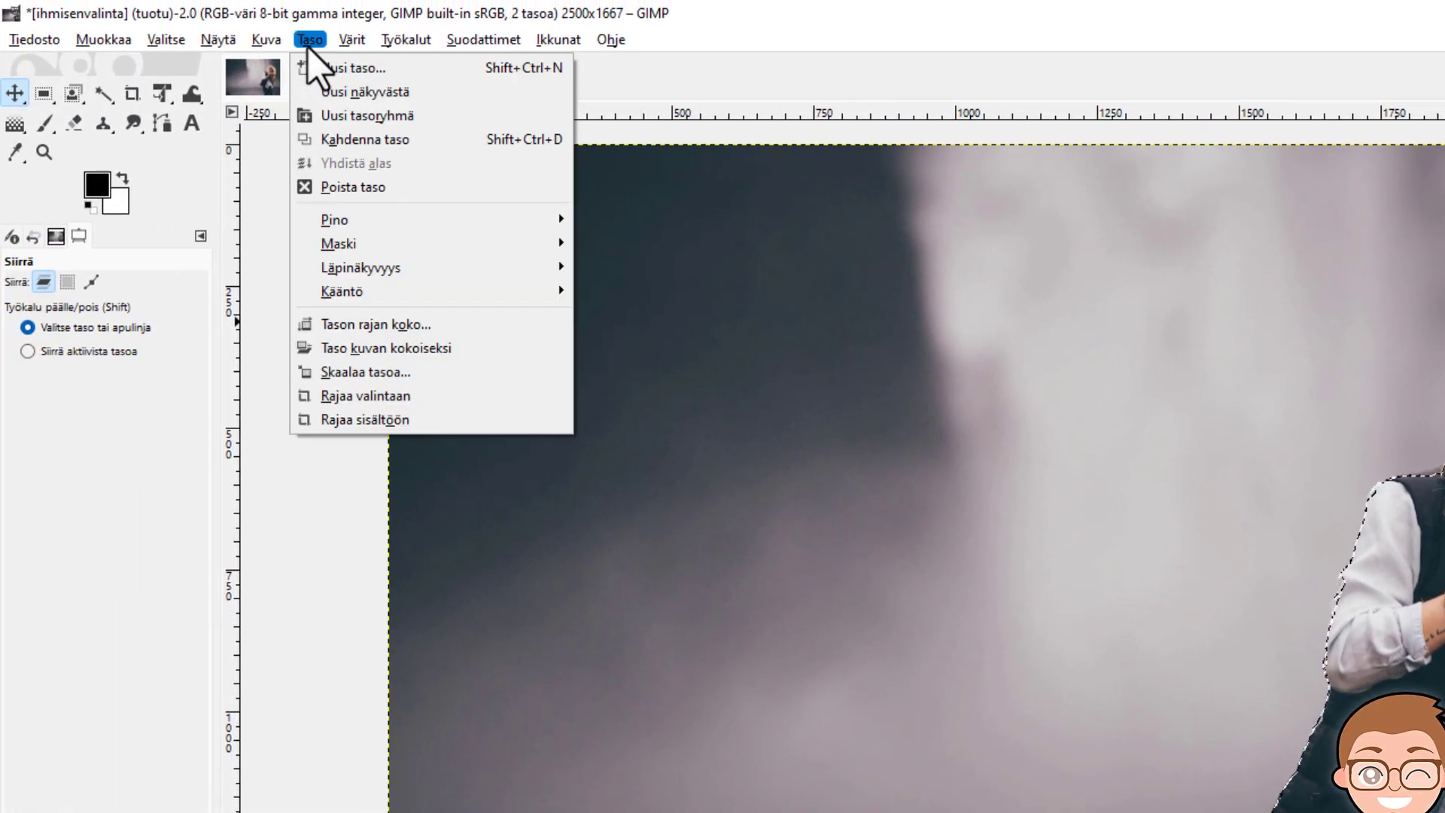
mouse_move(339, 244)
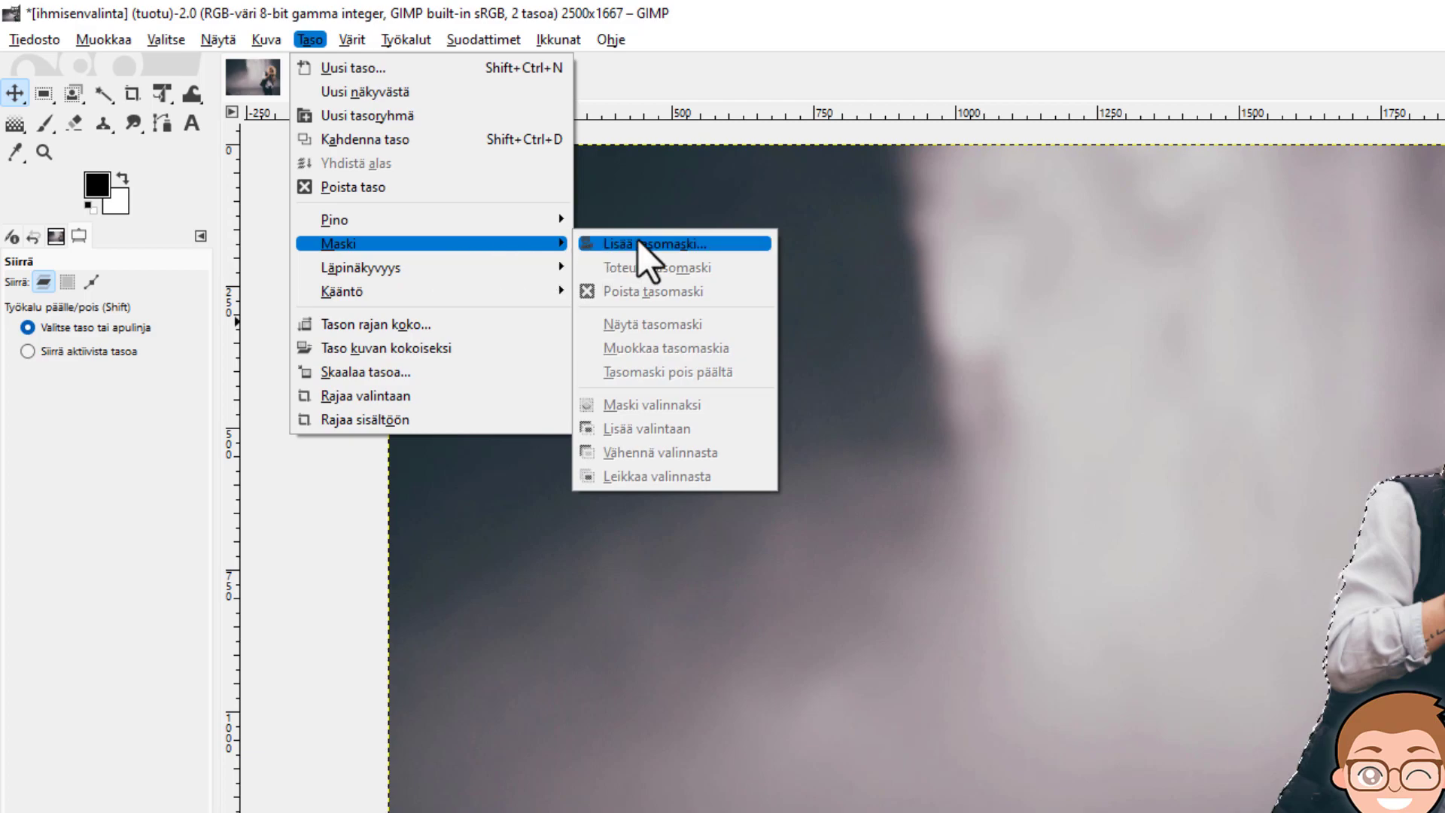
click(641, 246)
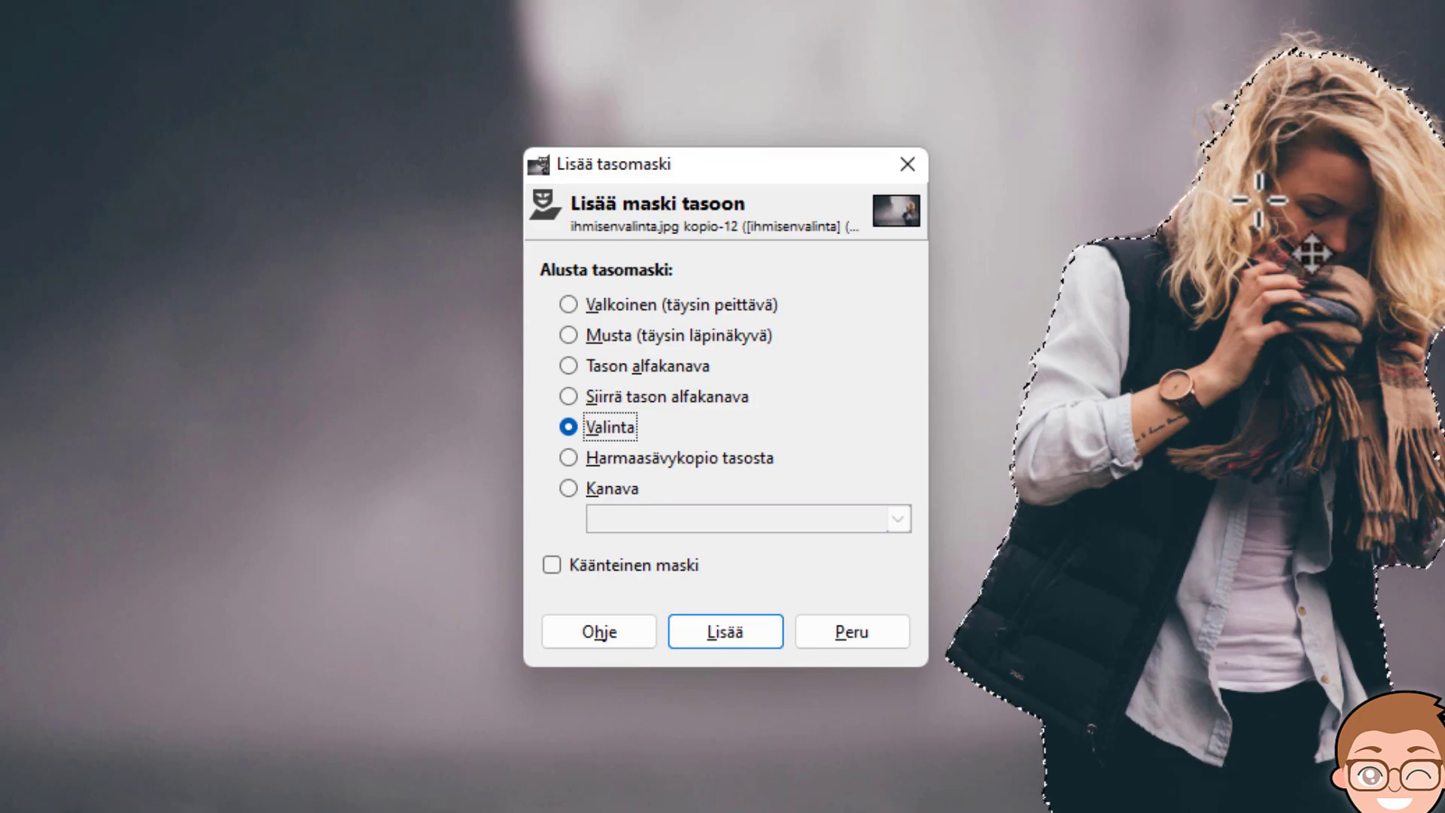
click(740, 652)
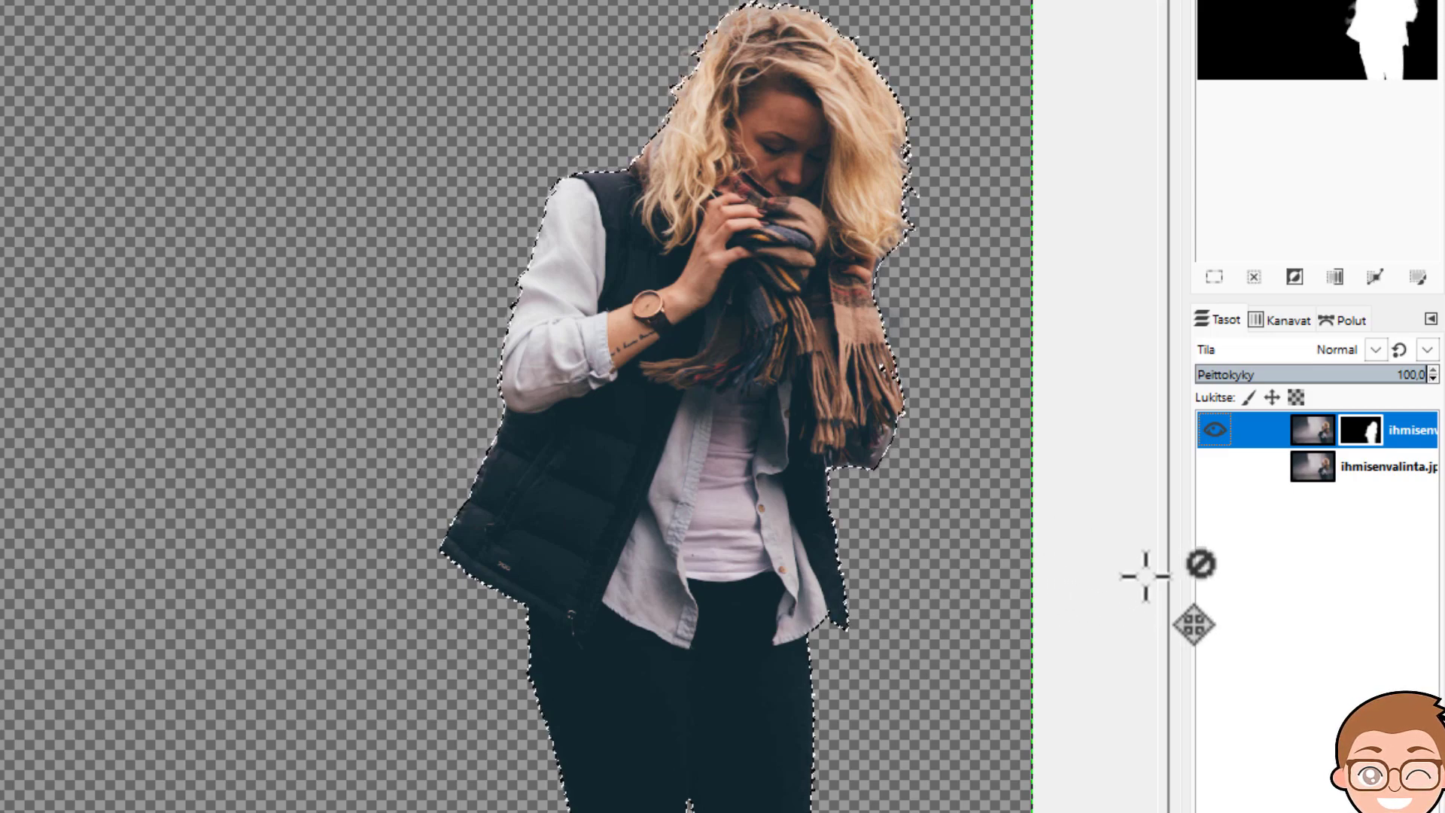
Step: Show the bottom photo layer again, make it active, and clear the selection
click(1214, 467)
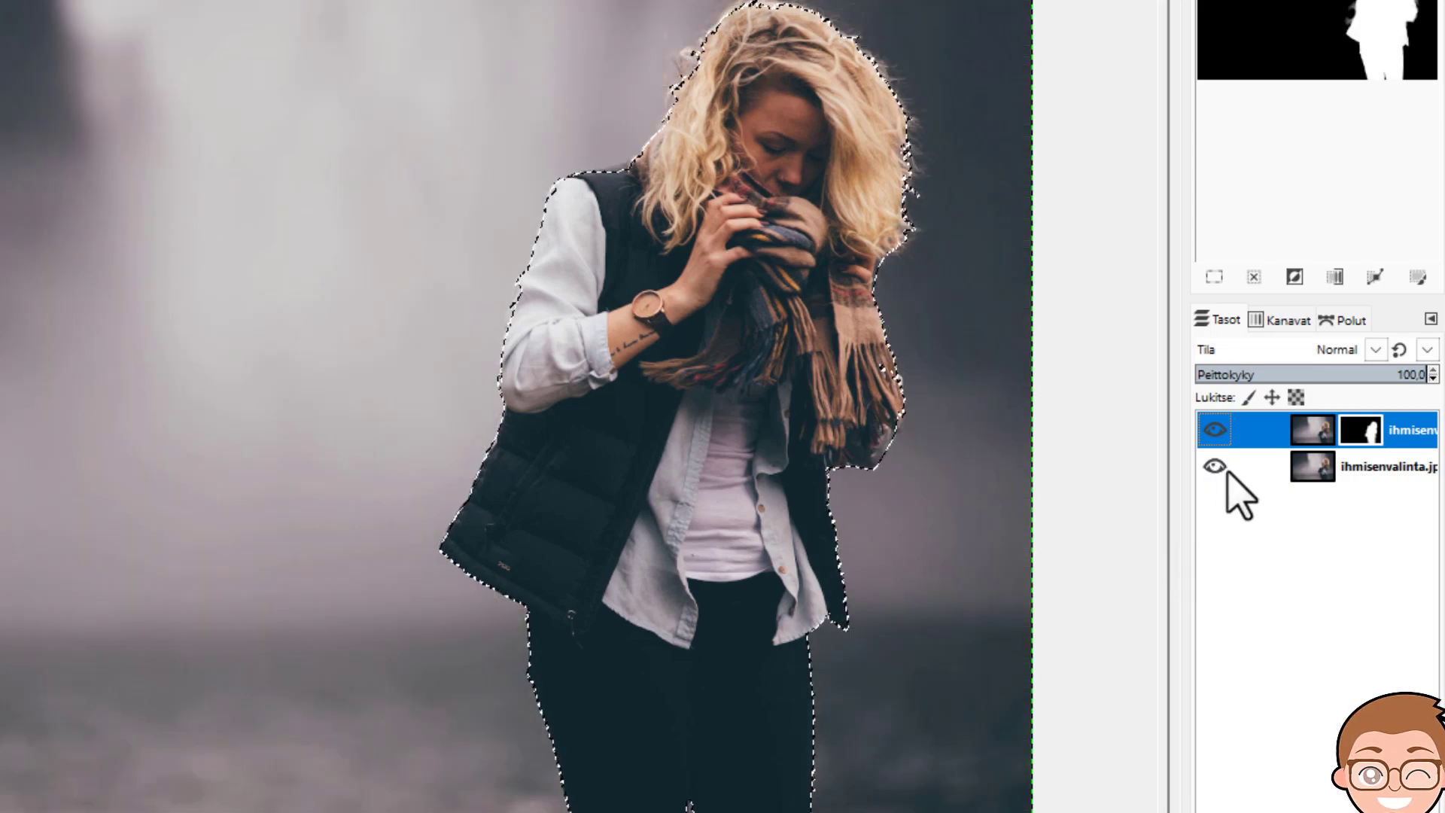
click(1313, 470)
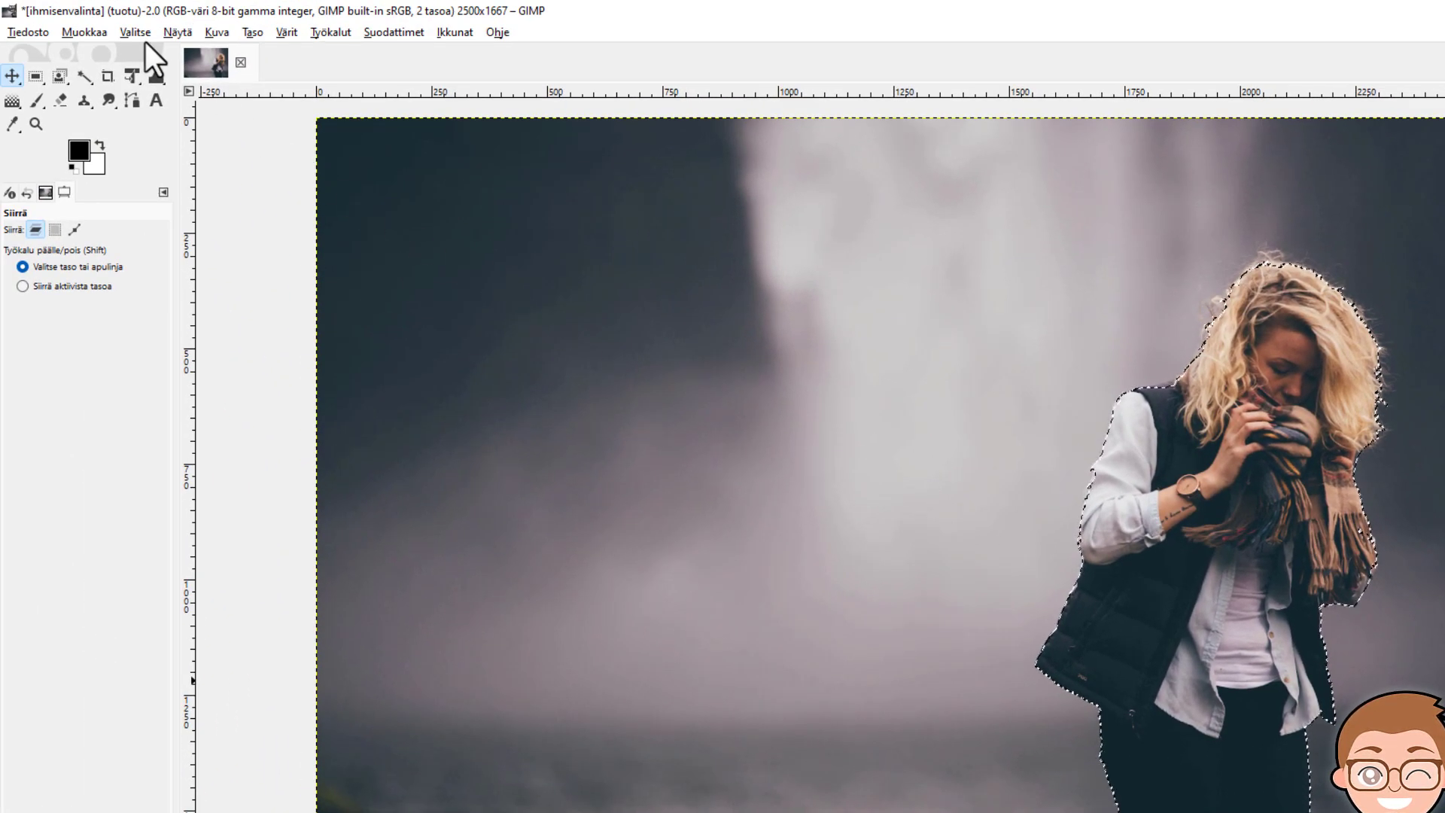
click(134, 33)
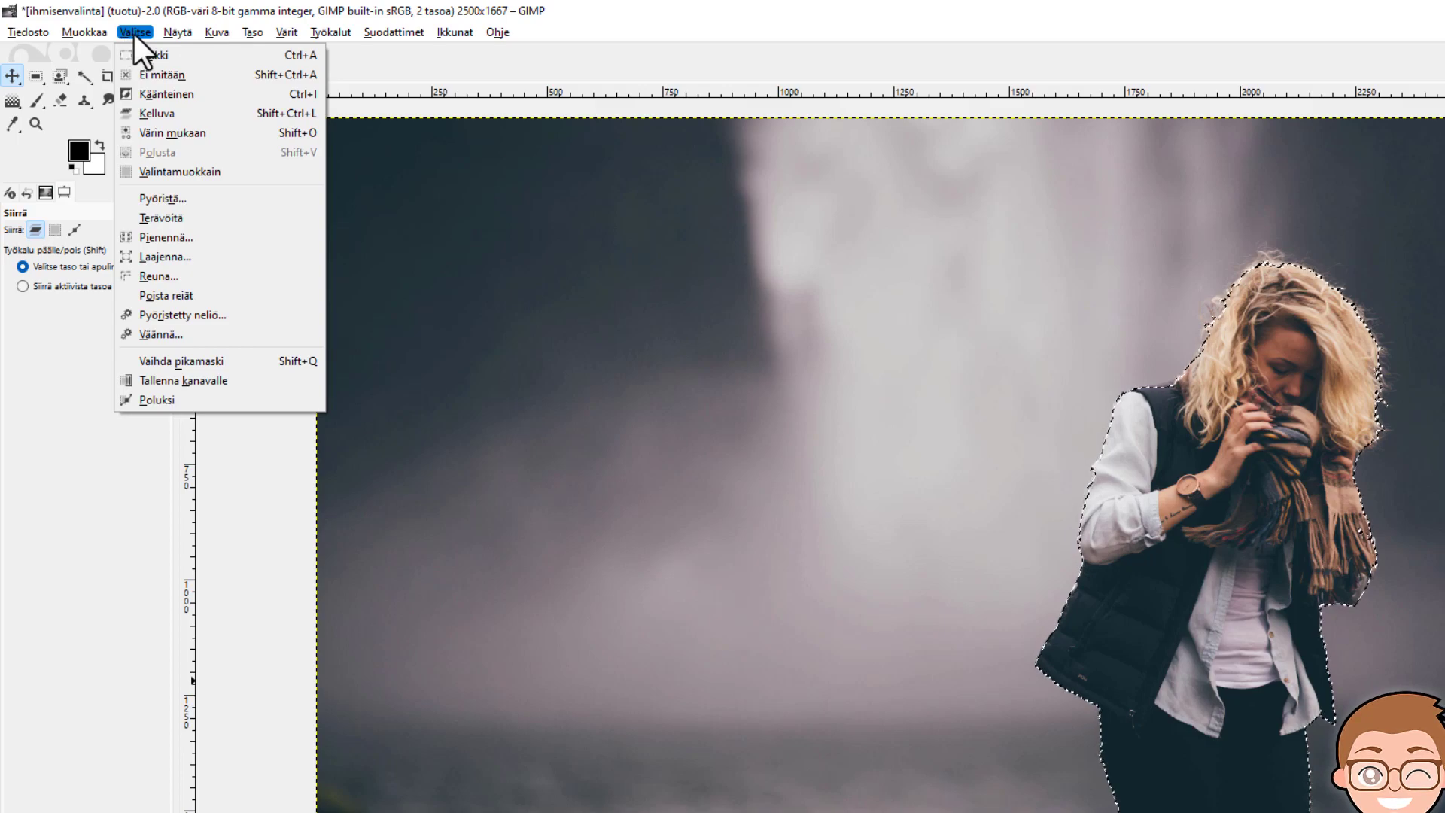
click(170, 78)
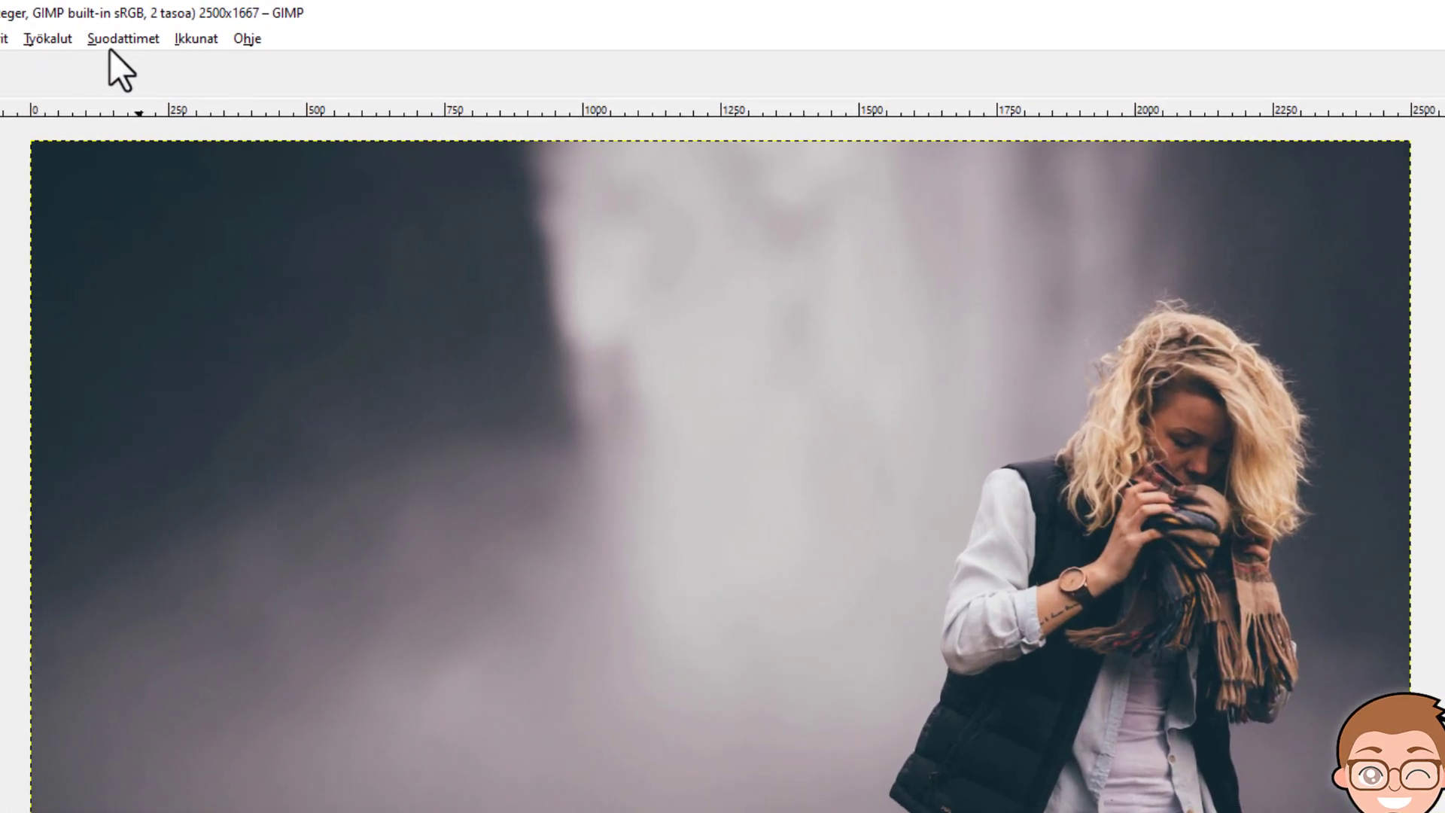
click(350, 37)
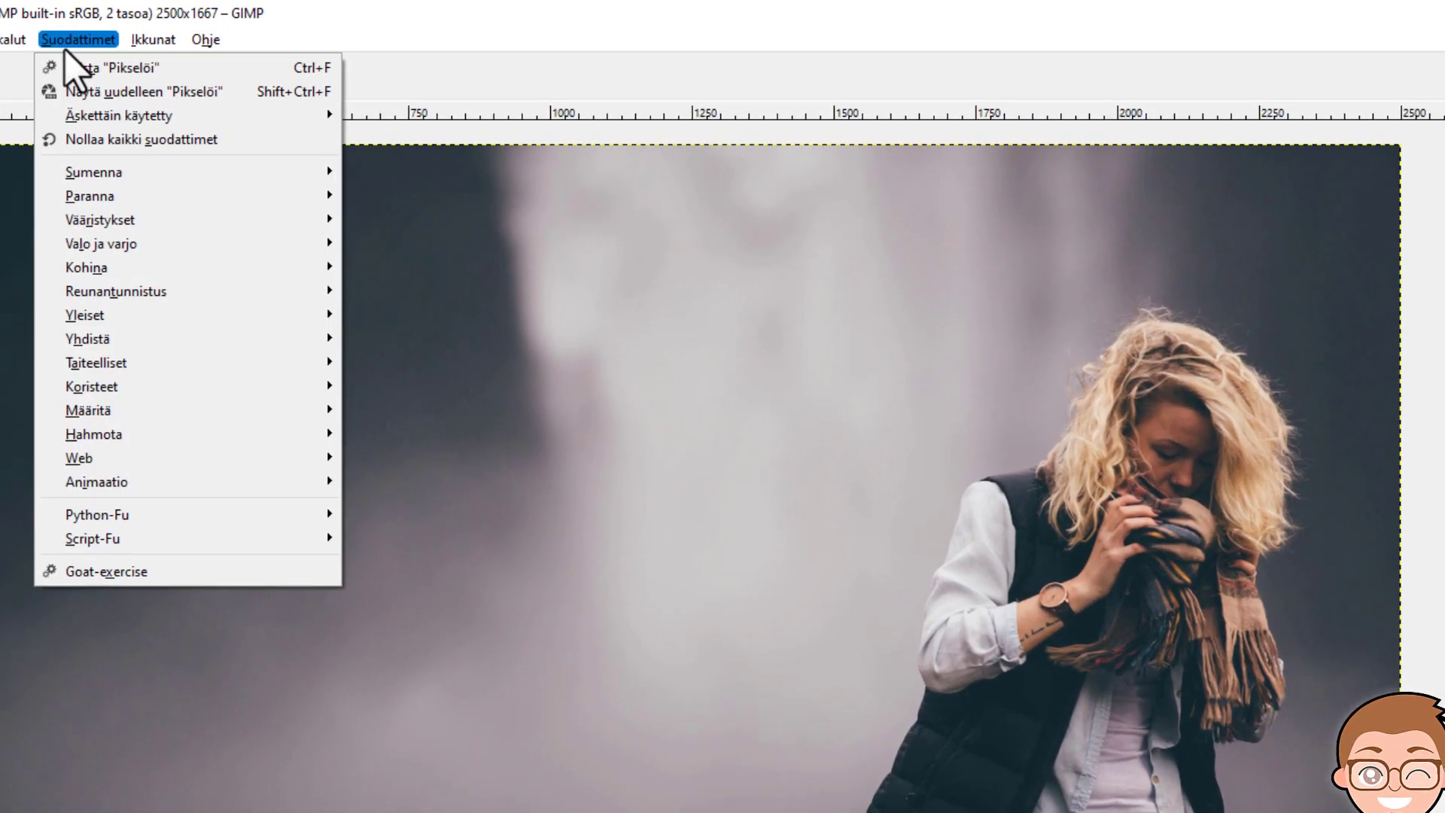
mouse_move(135, 172)
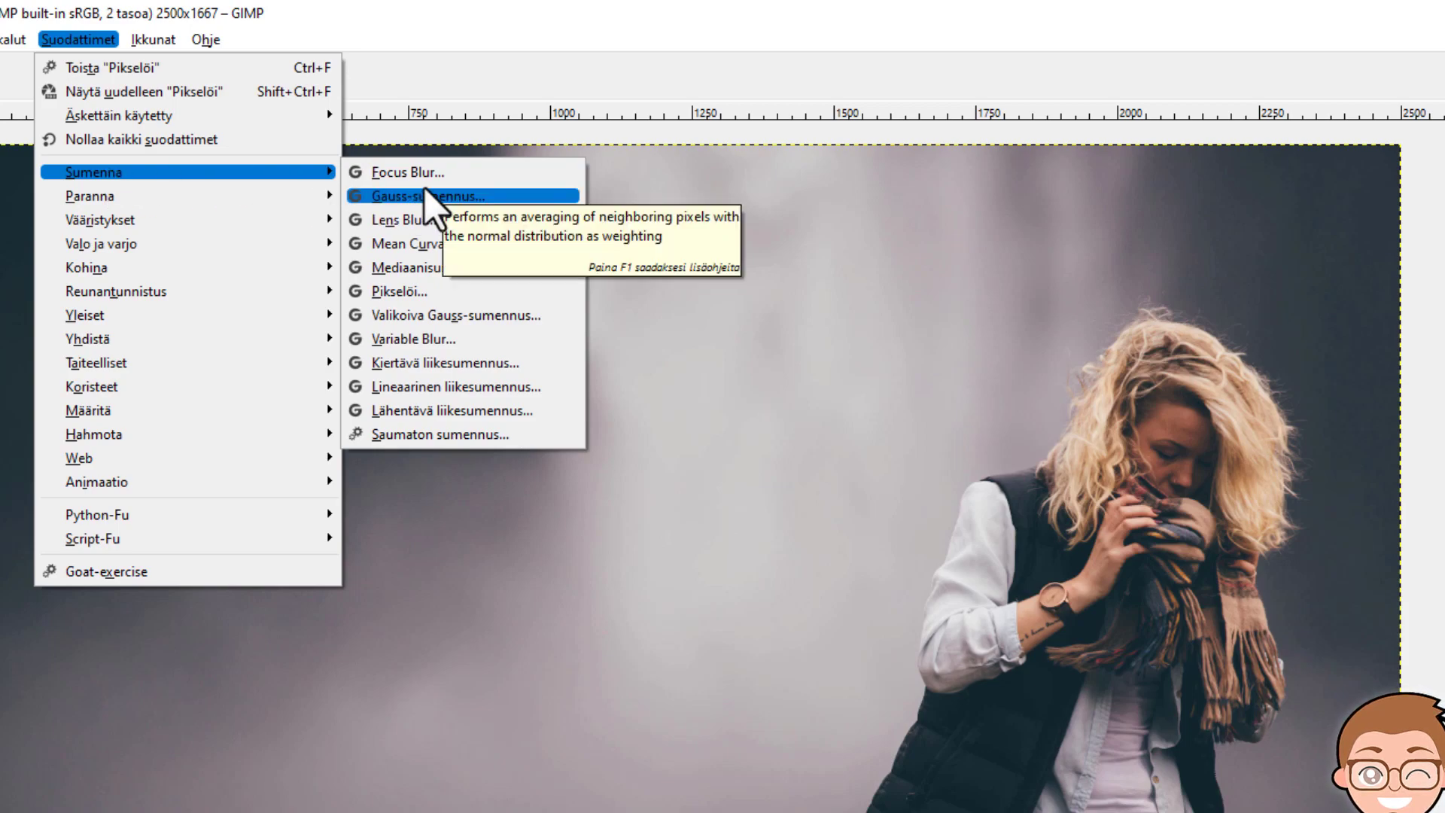
Step: Pixelize the background with smaller blocks and a size ratio near 0.96 for white grid gaps
click(404, 292)
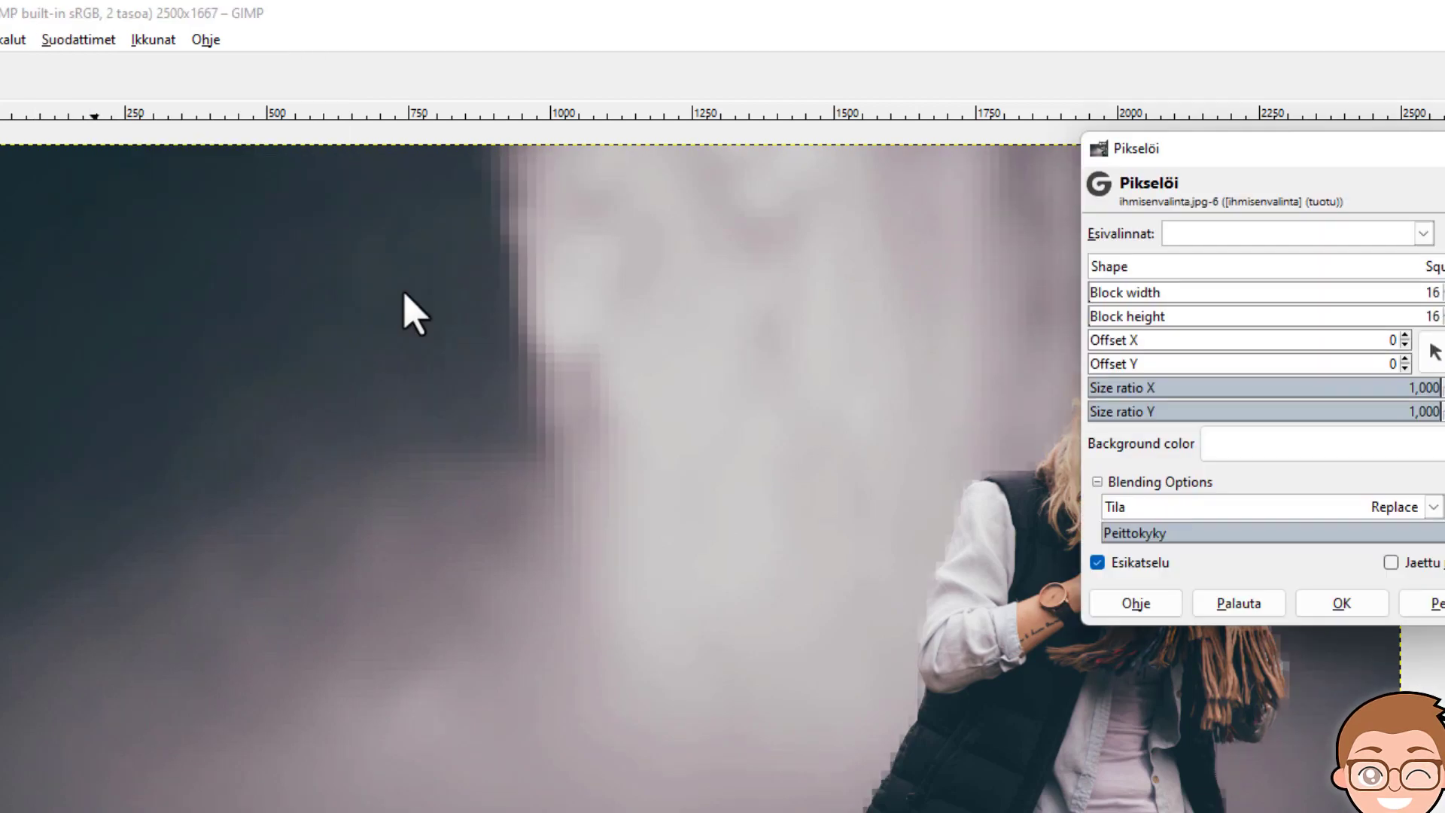
drag(1377, 155, 226, 120)
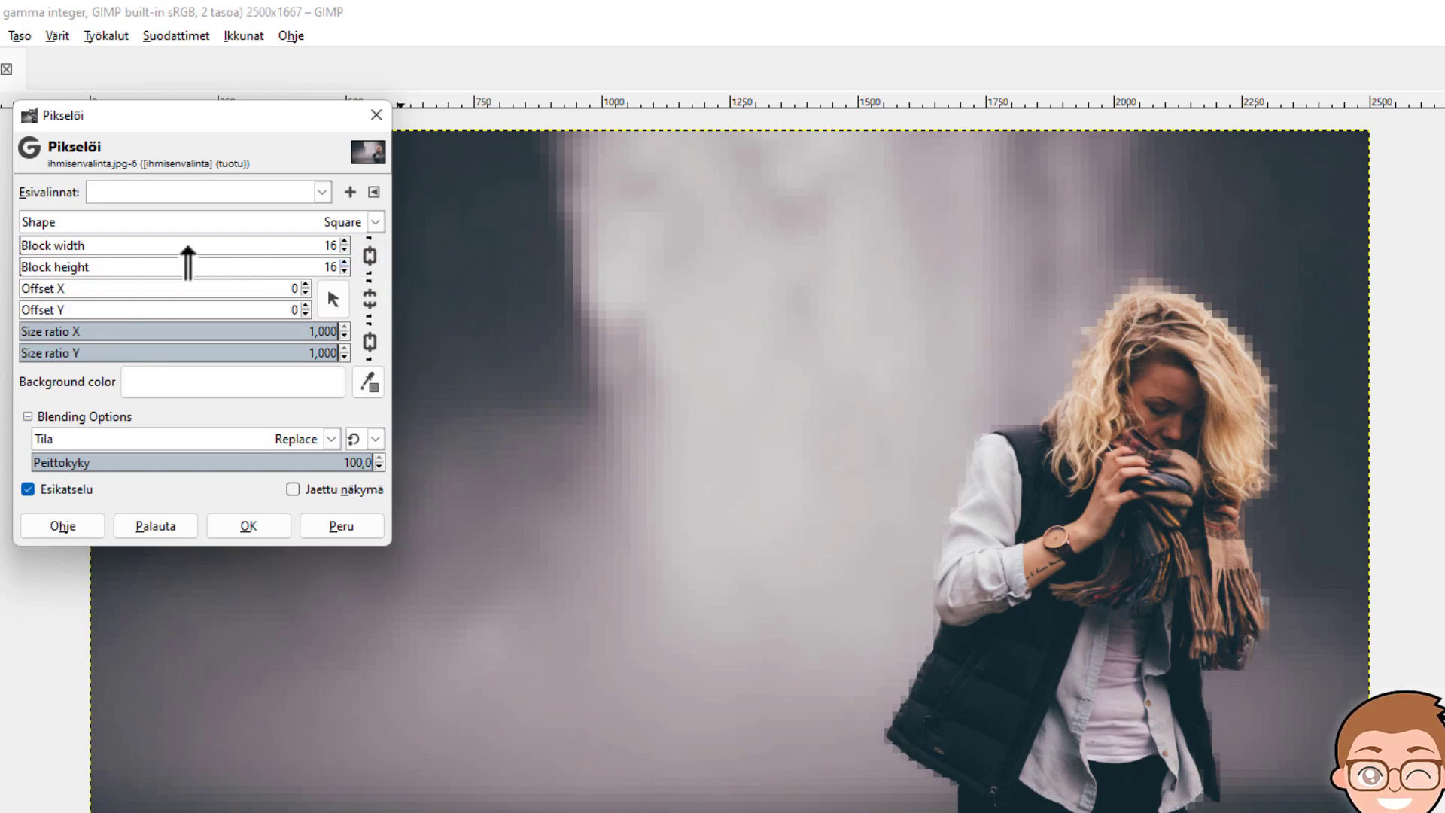
click(34, 248)
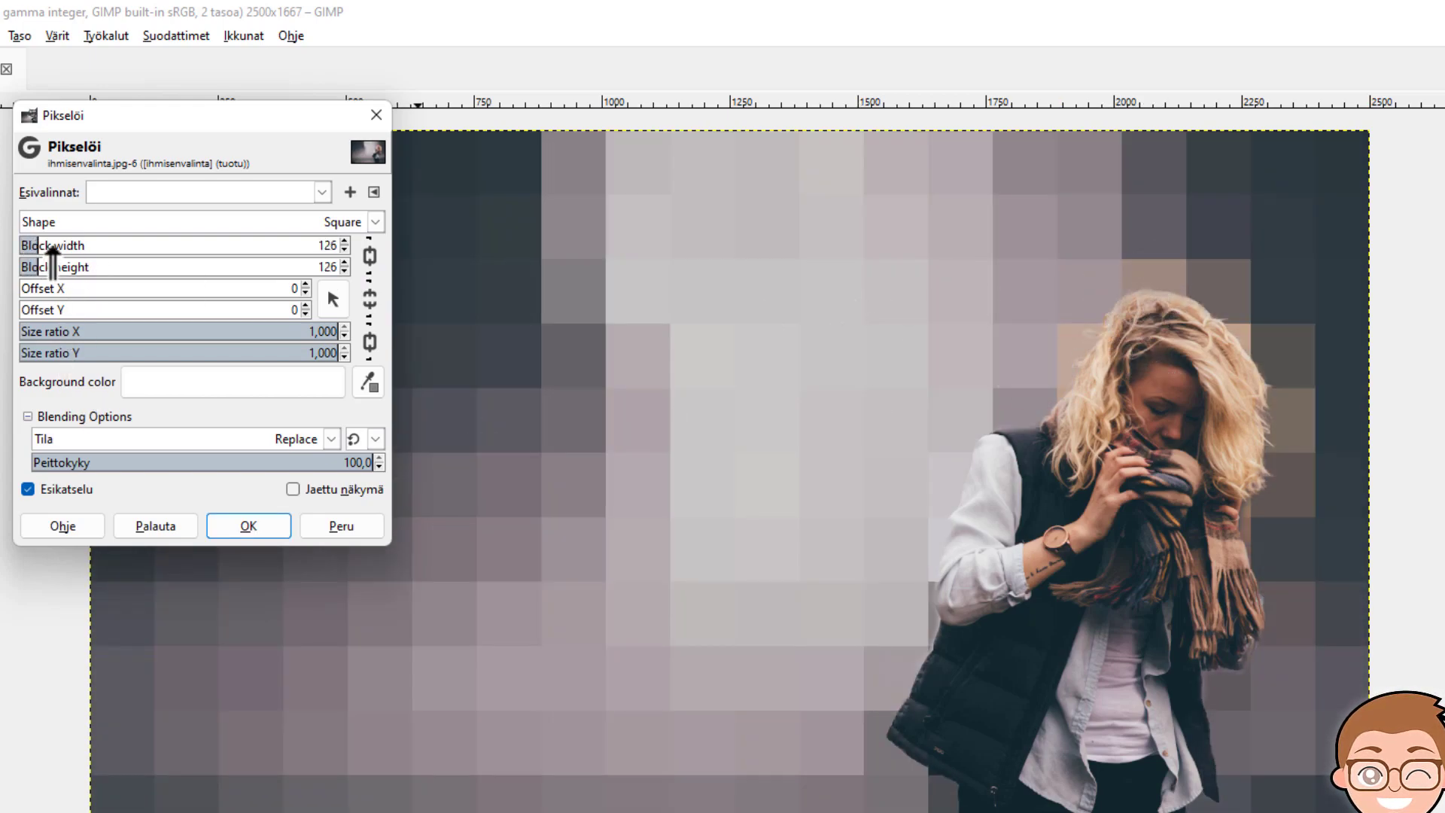
drag(52, 247, 106, 254)
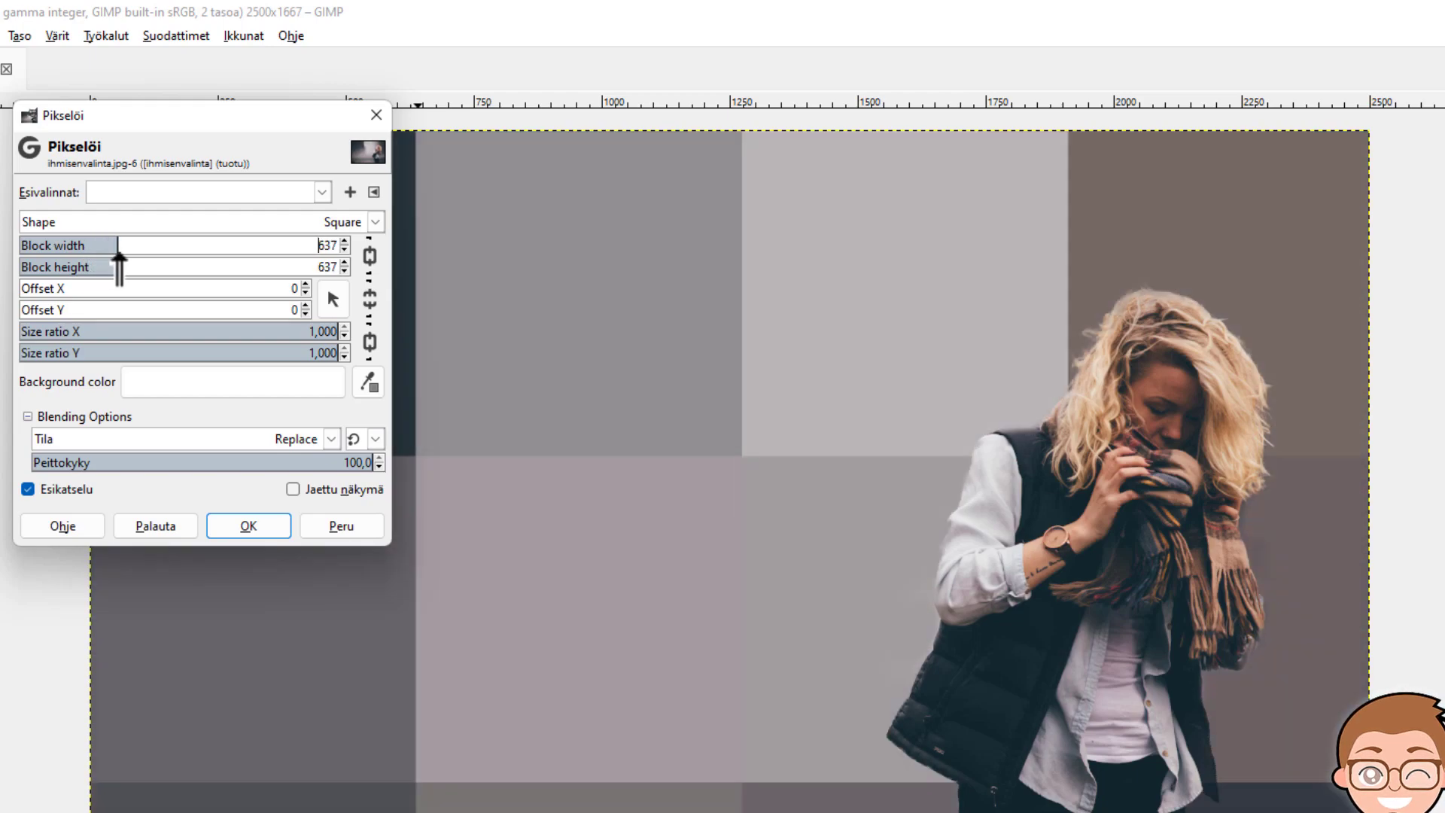
mouse_move(106, 255)
mouse_down()
mouse_move(145, 256)
mouse_move(9, 265)
mouse_move(91, 265)
mouse_up()
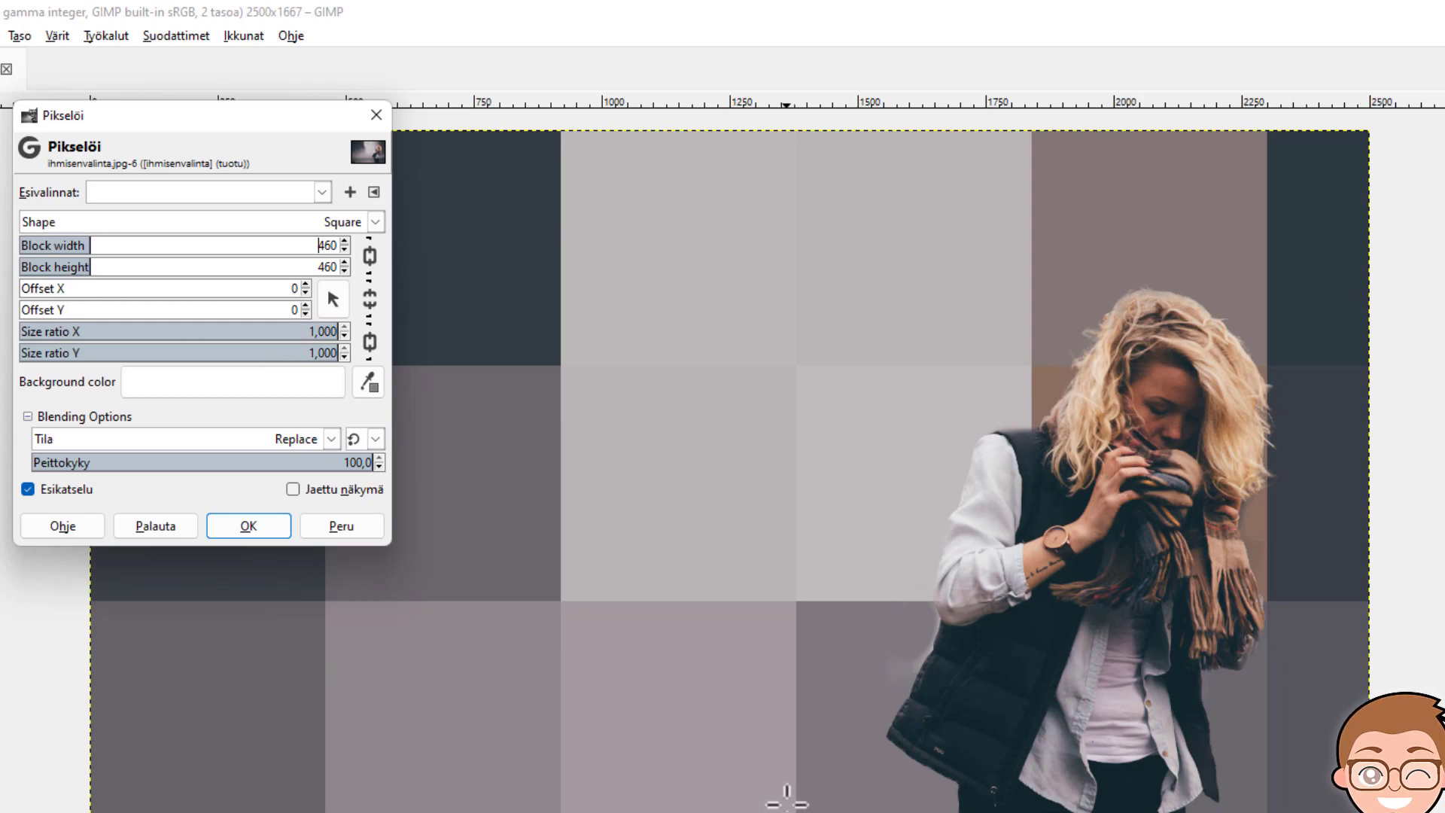
drag(89, 250, 76, 250)
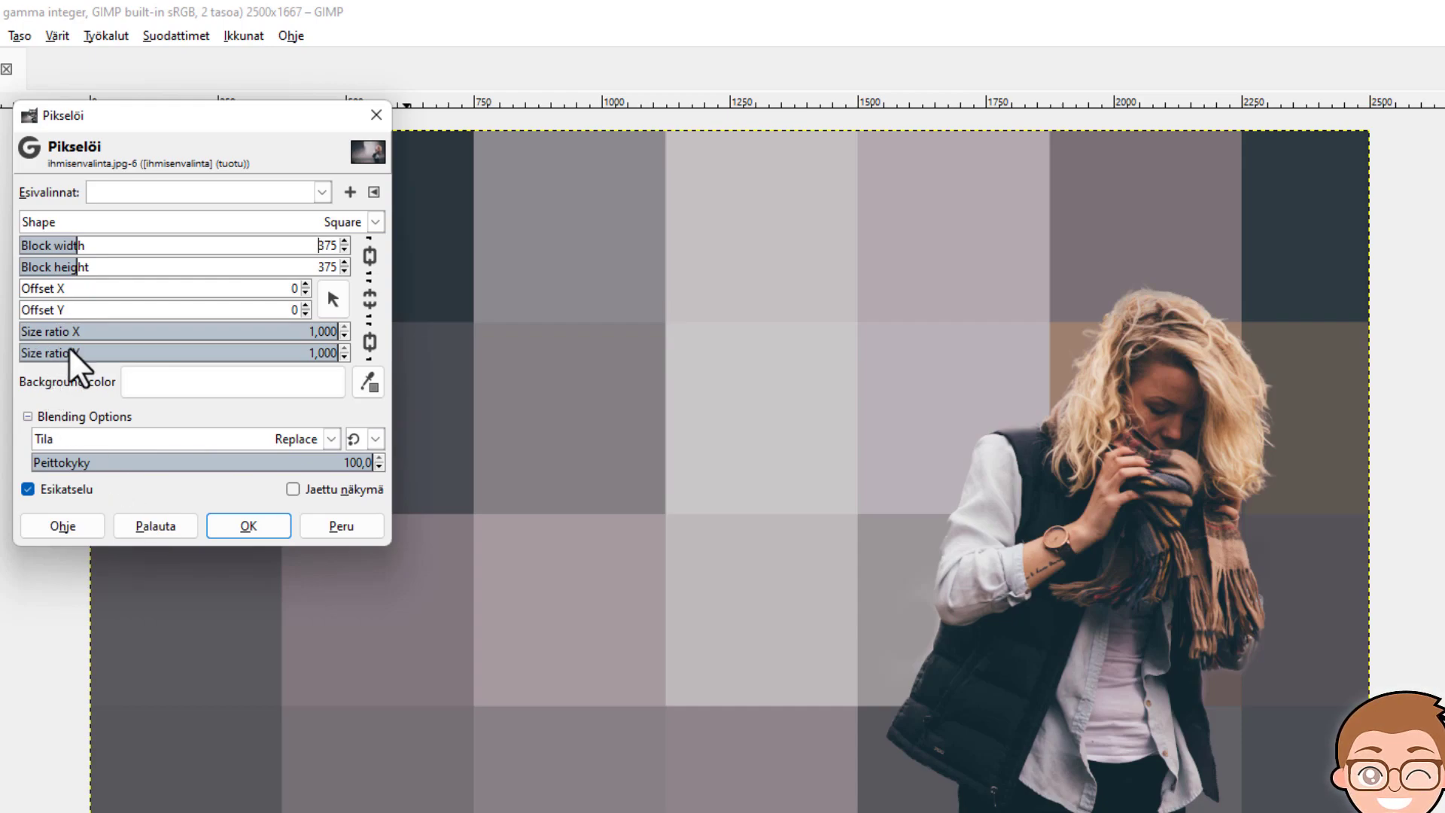
click(335, 332)
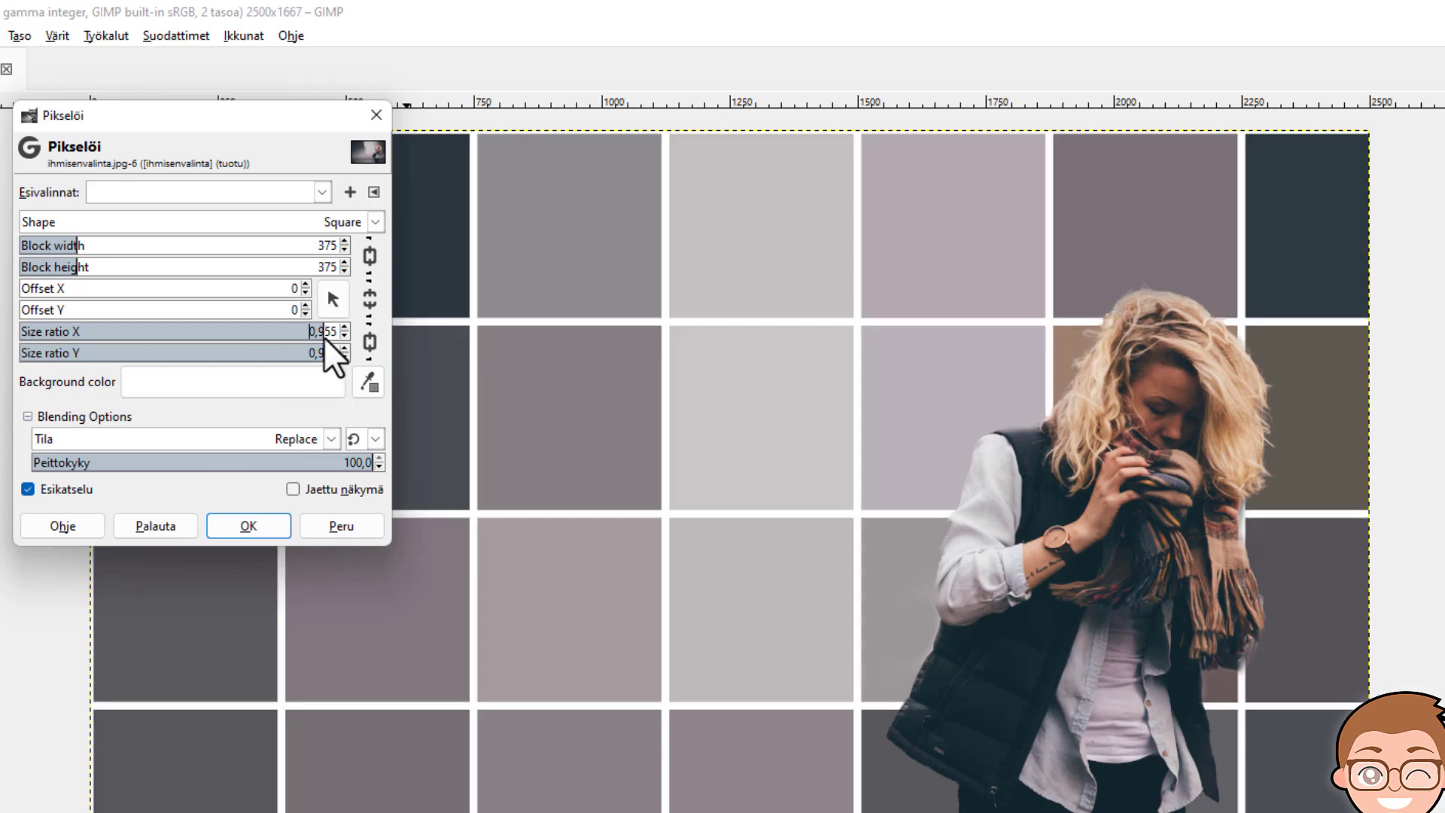
drag(324, 337, 310, 340)
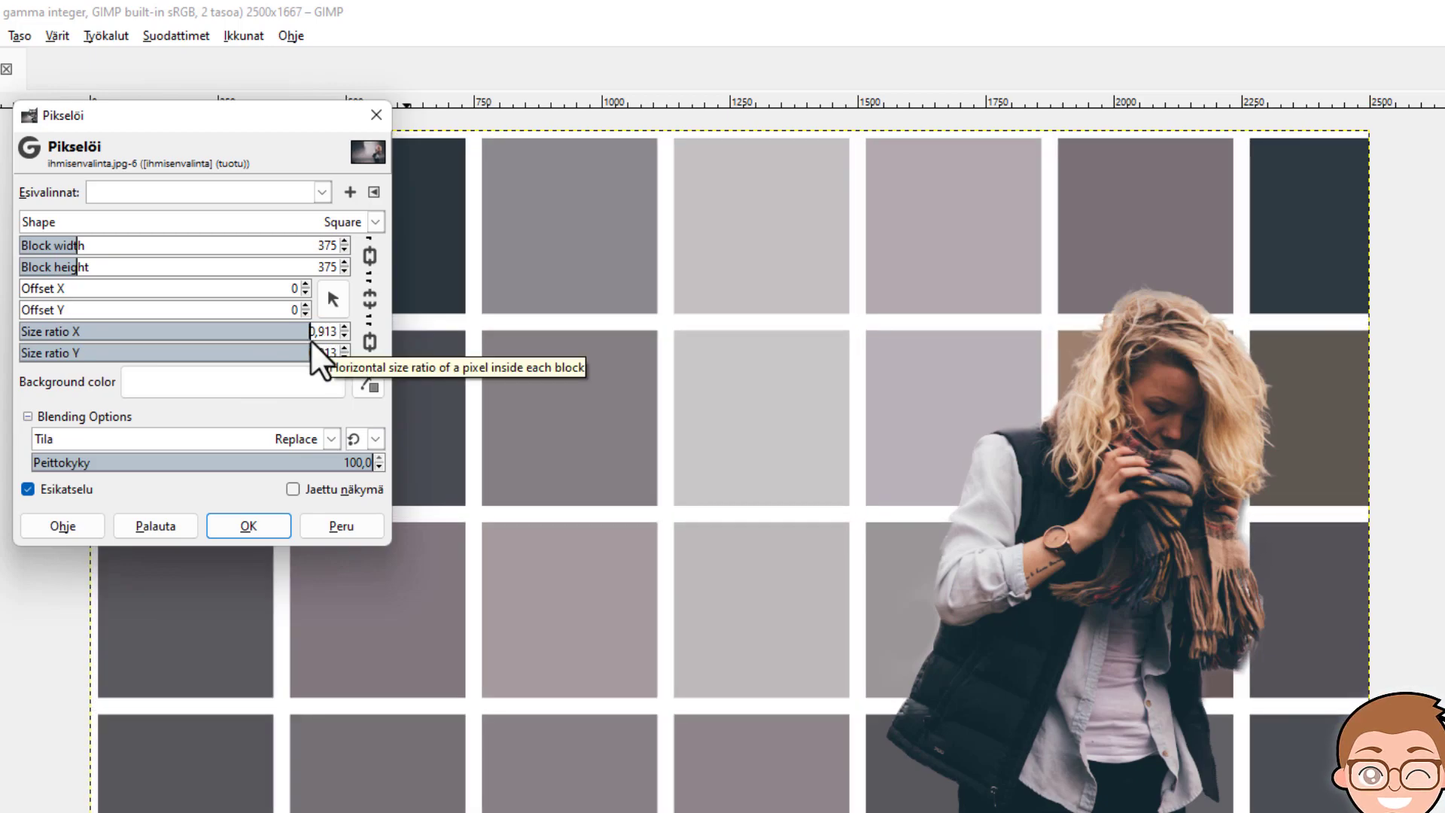
mouse_move(310, 341)
mouse_down()
mouse_move(295, 342)
mouse_move(324, 341)
mouse_up()
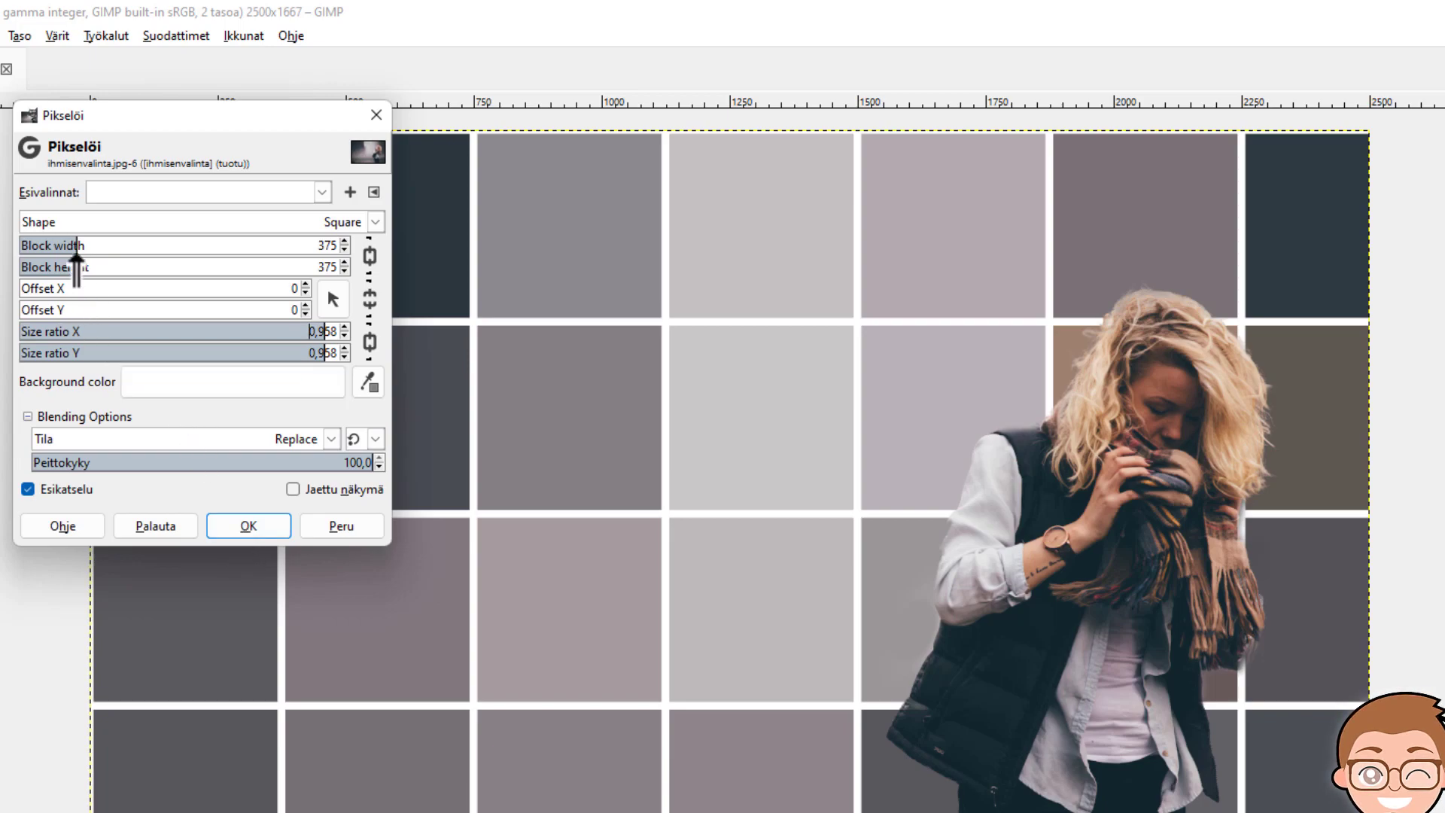
drag(76, 255, 43, 255)
click(242, 526)
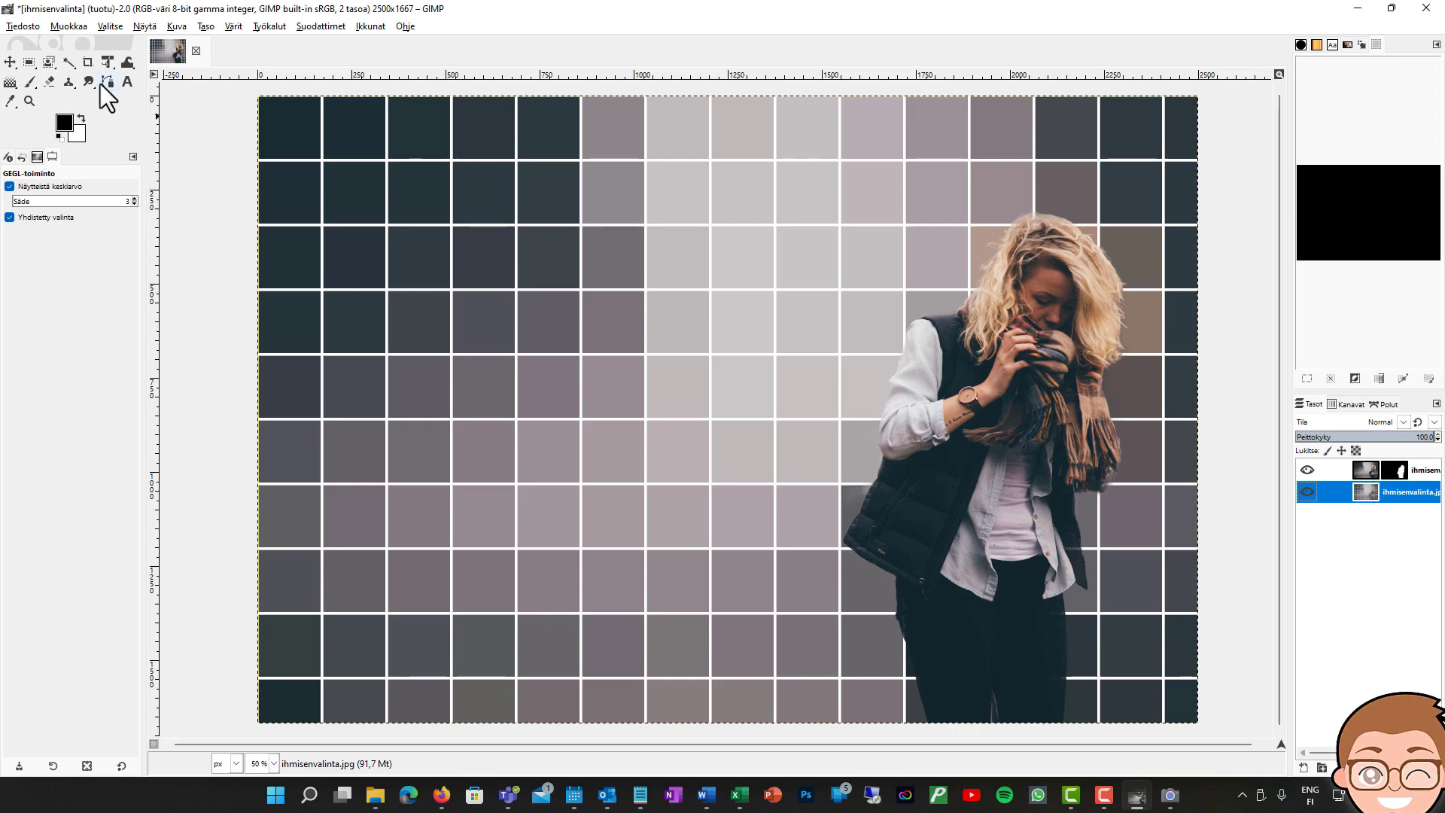
click(310, 27)
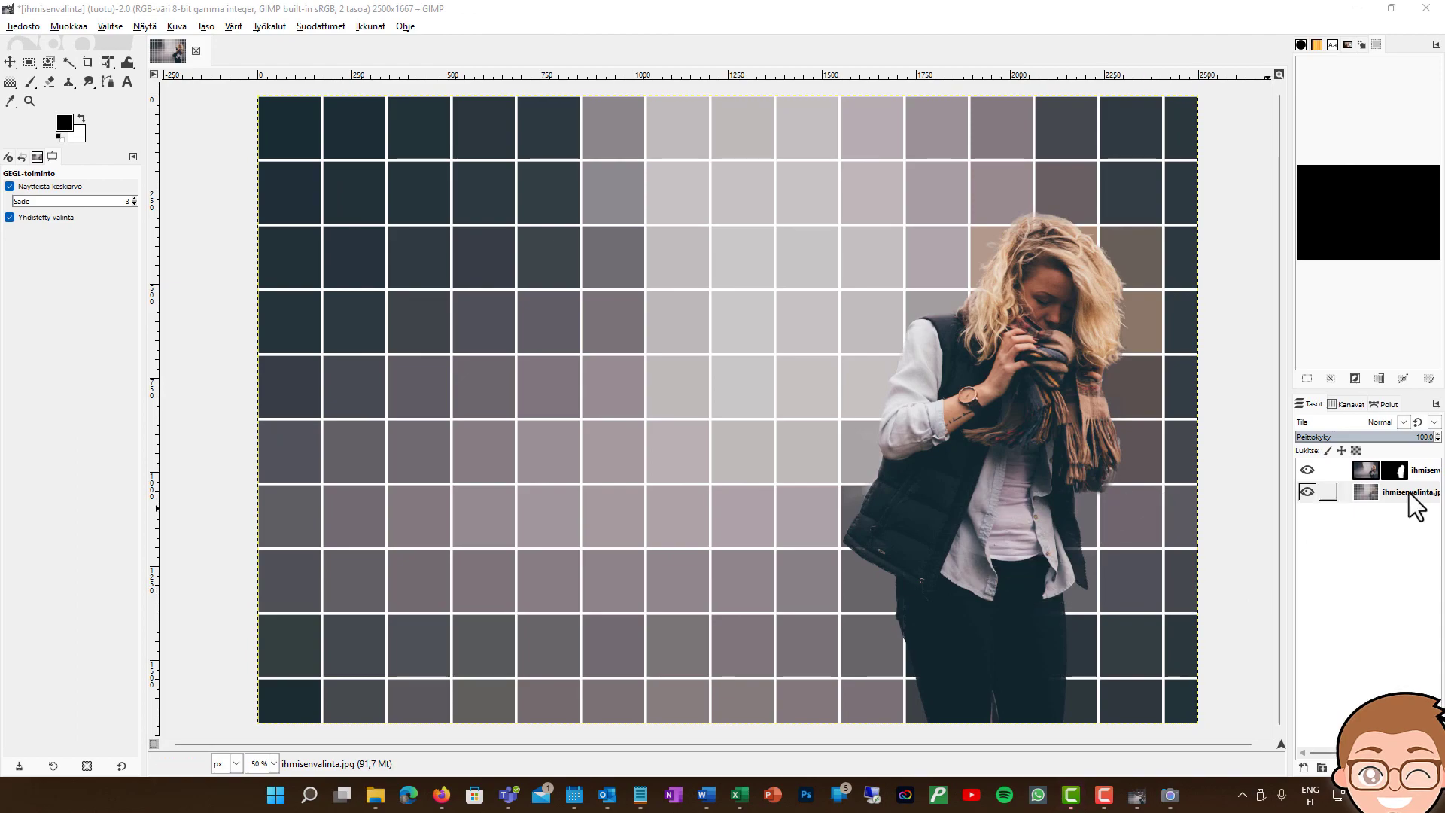
click(1403, 494)
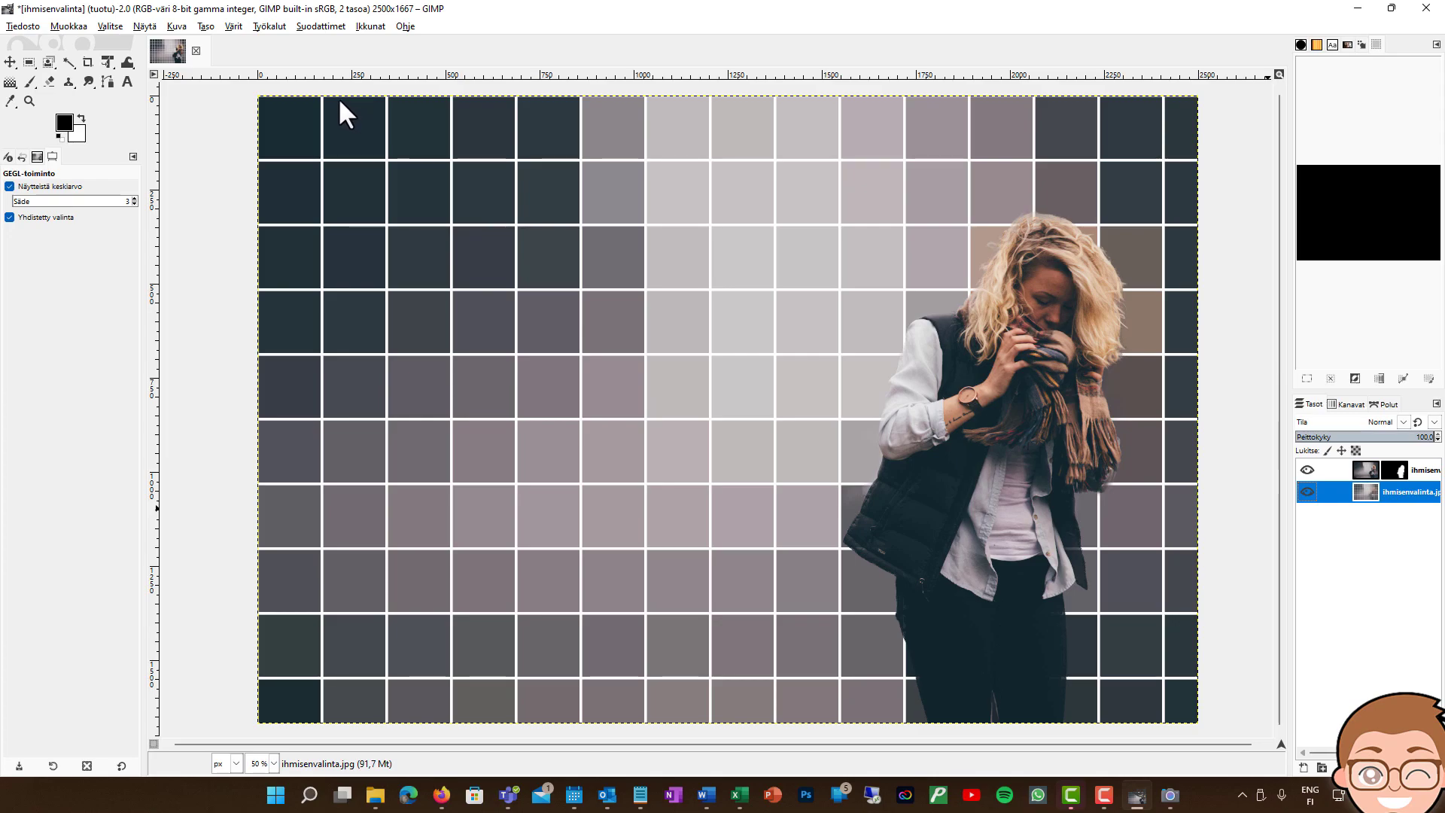
click(233, 26)
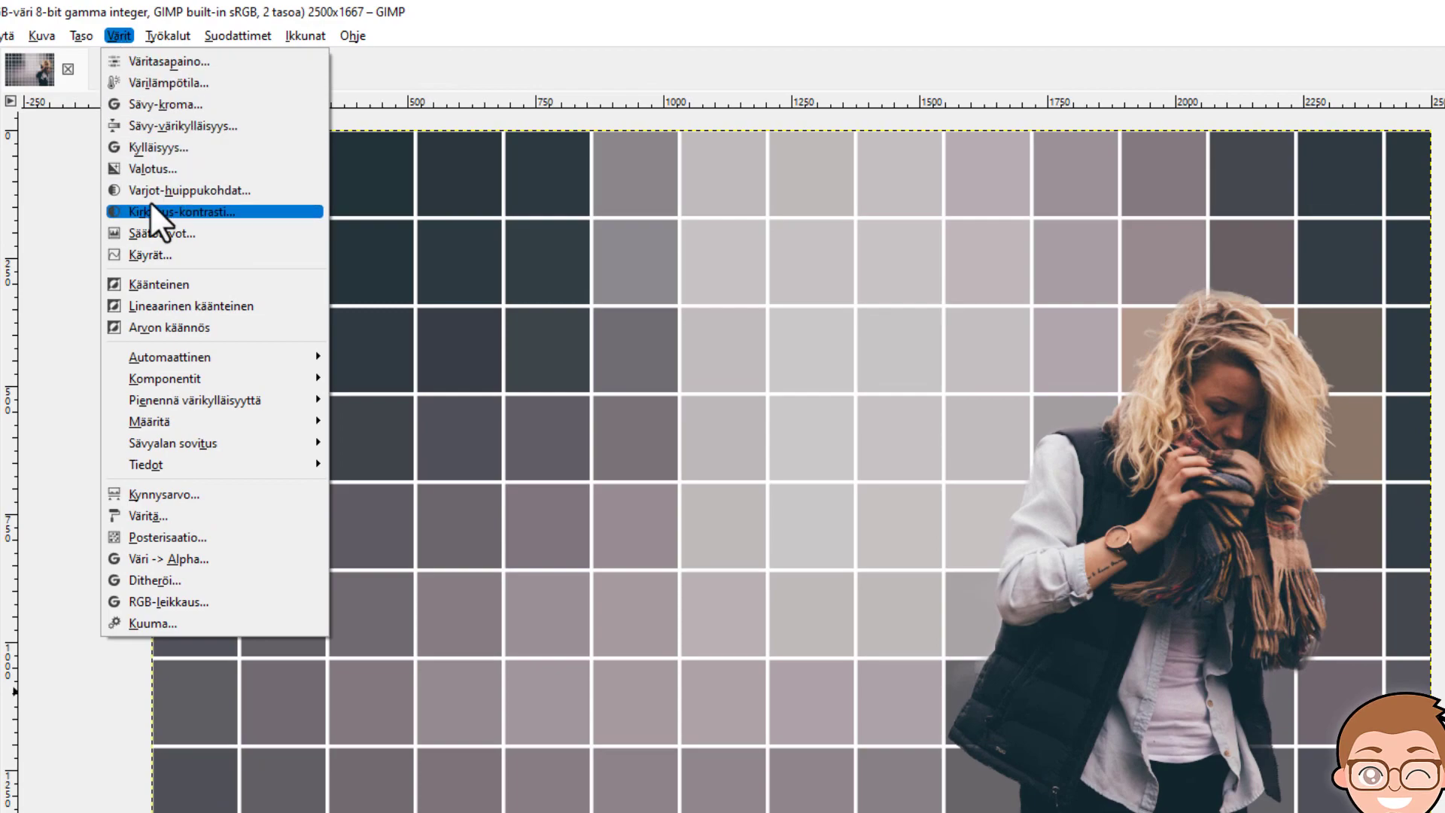
Step: Raise the pixelated background's brightness to 127 with Brightness-Contrast
click(212, 212)
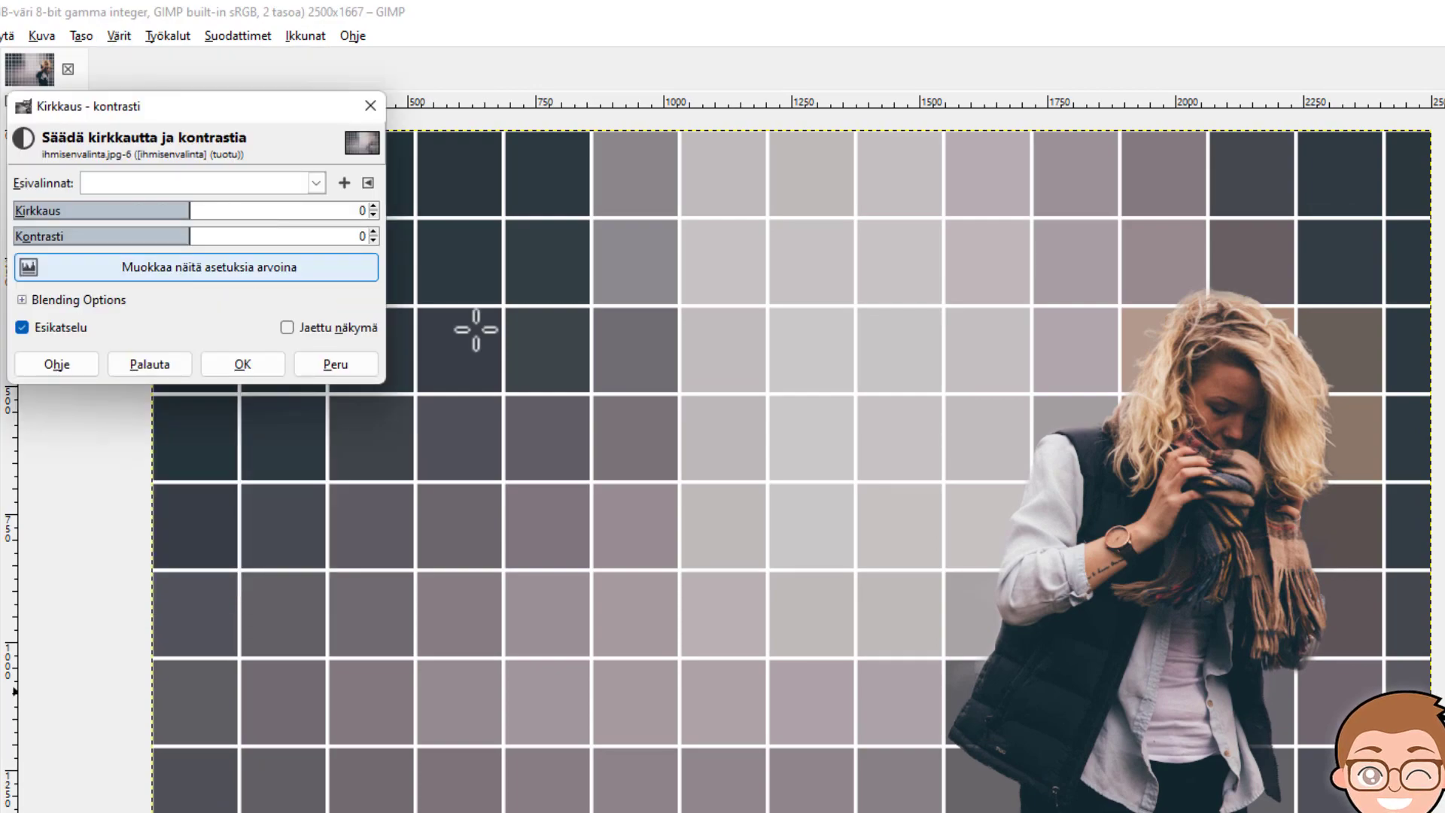
mouse_move(186, 217)
mouse_down()
mouse_move(90, 213)
mouse_move(374, 230)
mouse_up()
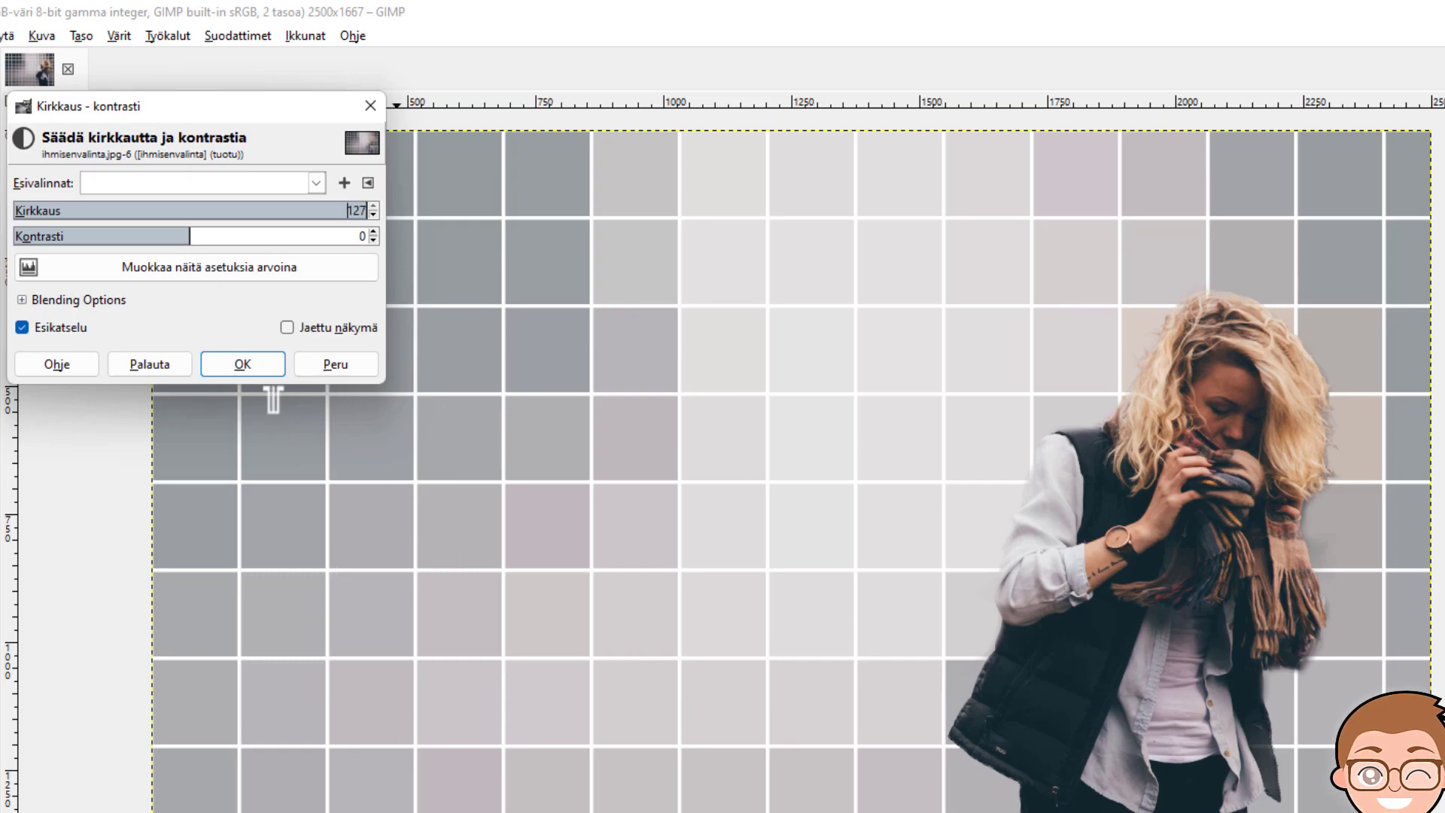
click(252, 365)
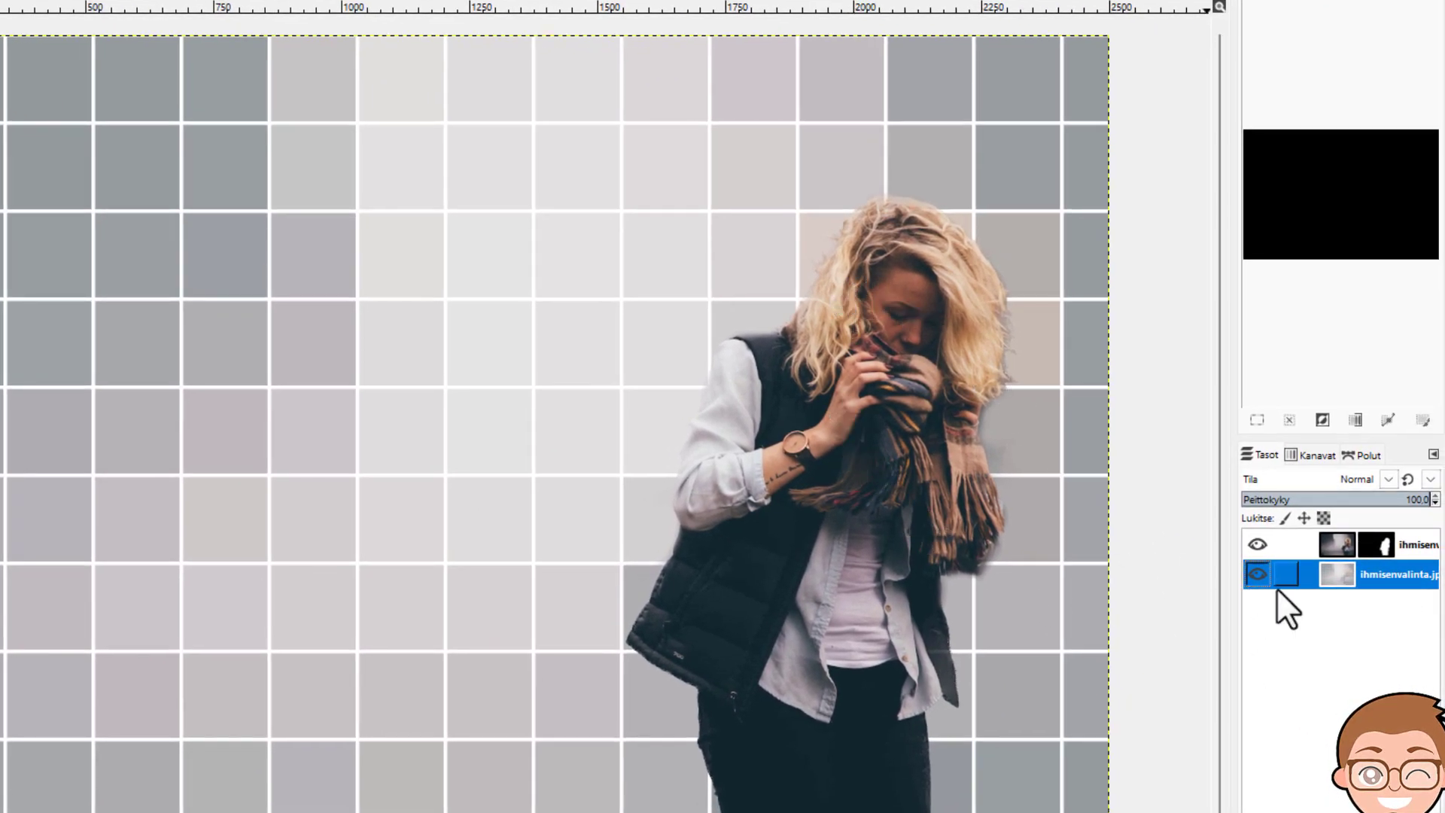
Step: On the woman's layer image, preview Brightness-Contrast with brightness 12 and contrast -2
click(1343, 548)
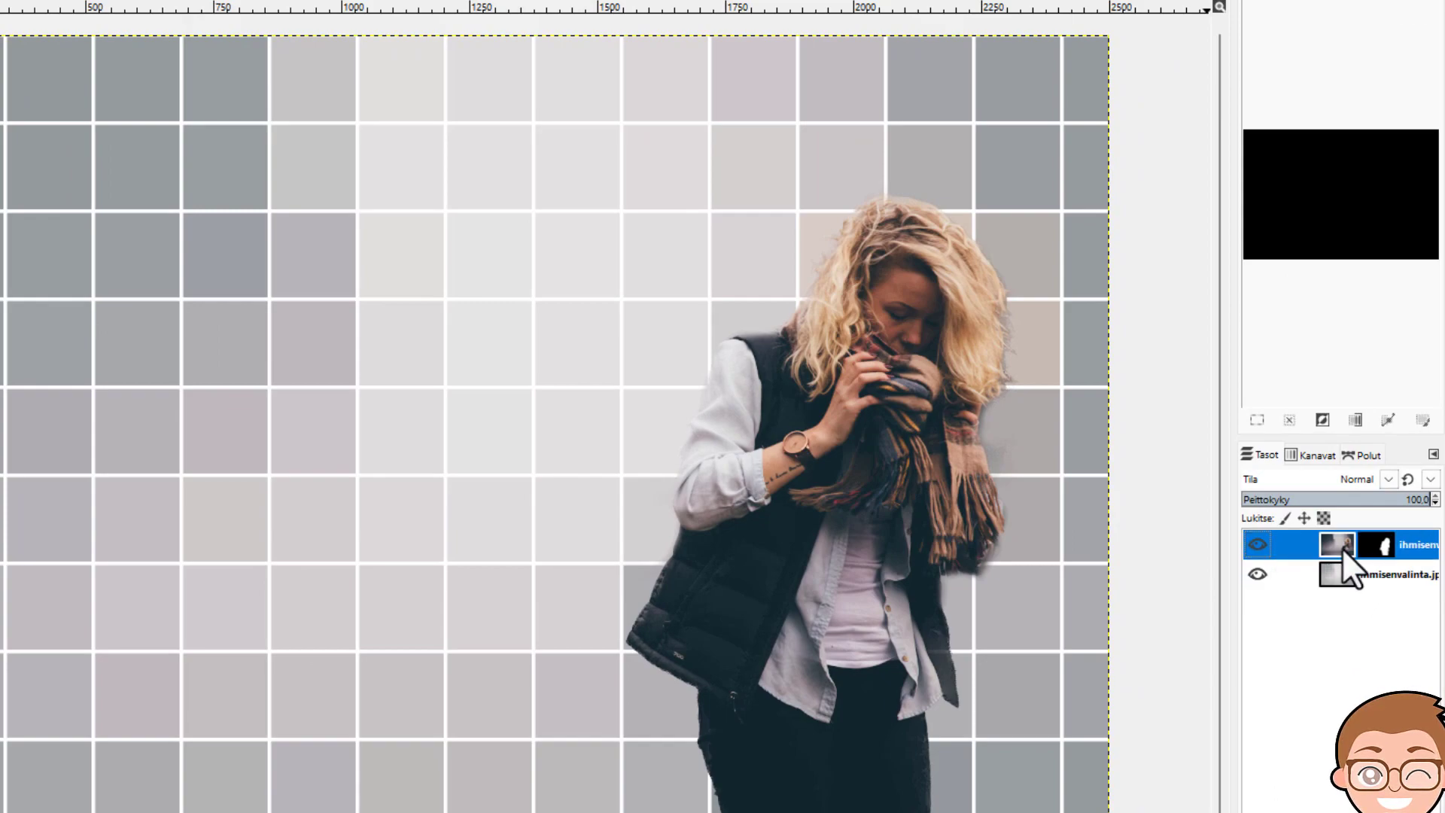
click(1380, 537)
click(1331, 547)
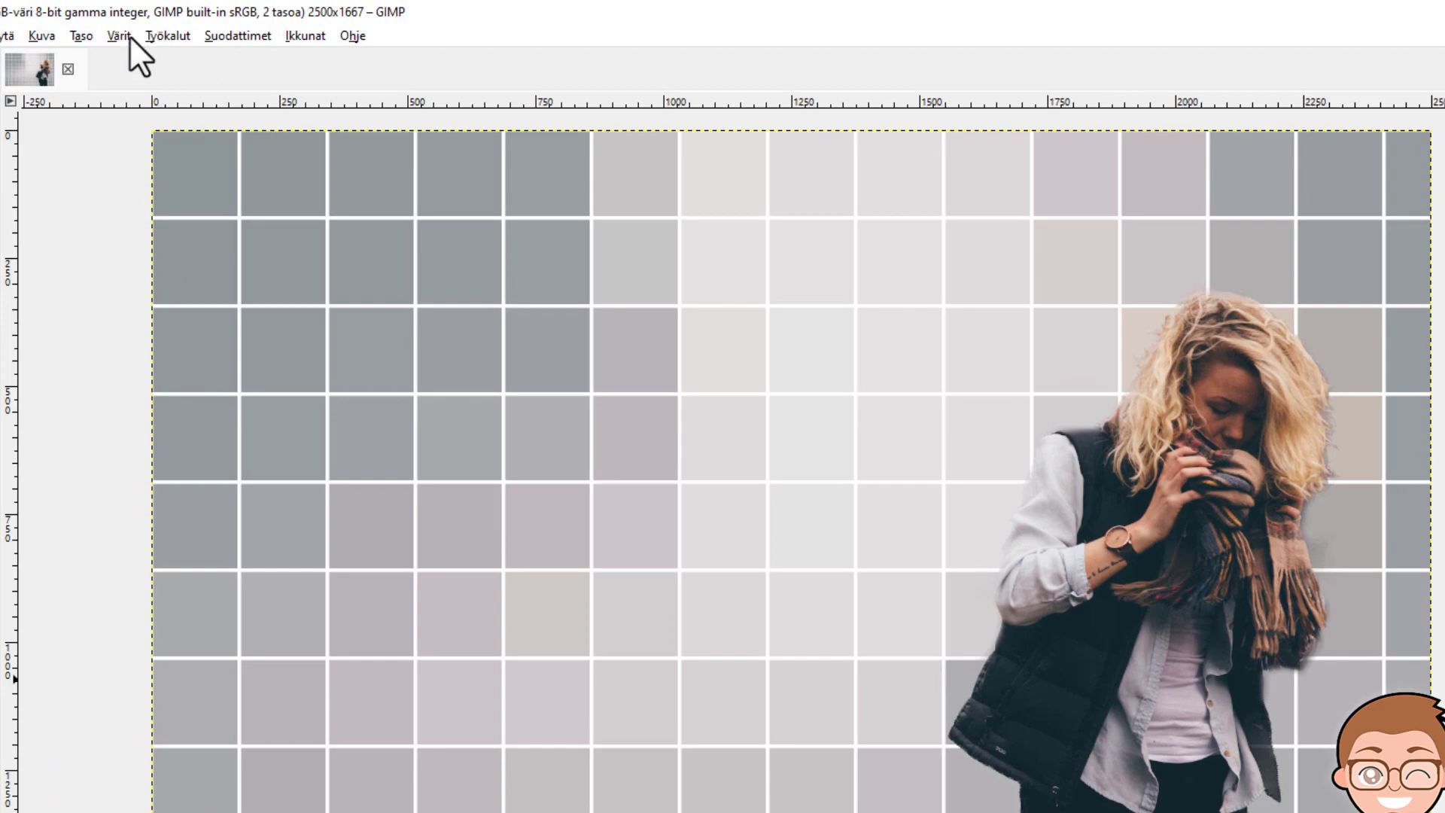
click(118, 36)
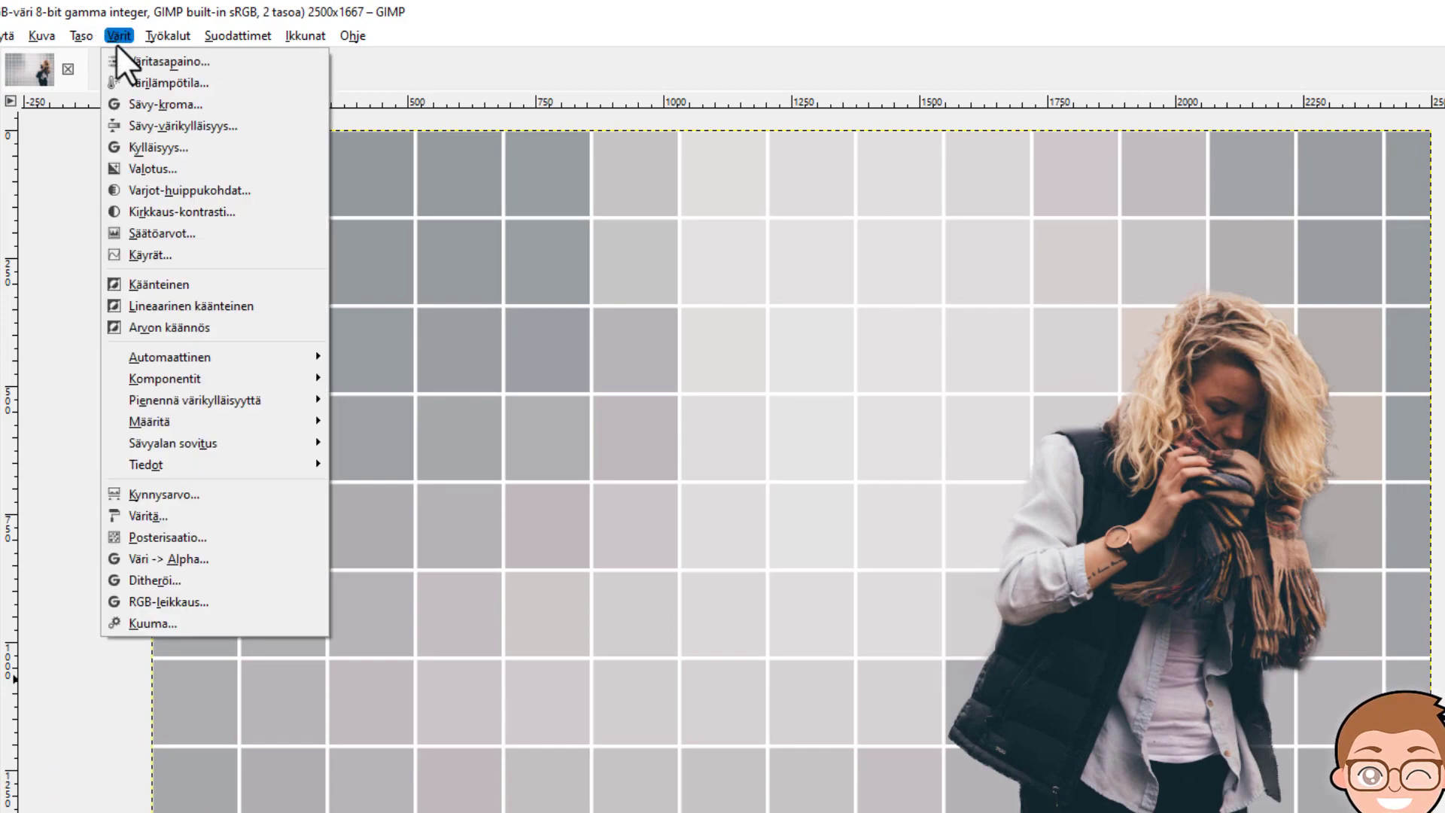
click(219, 211)
click(206, 238)
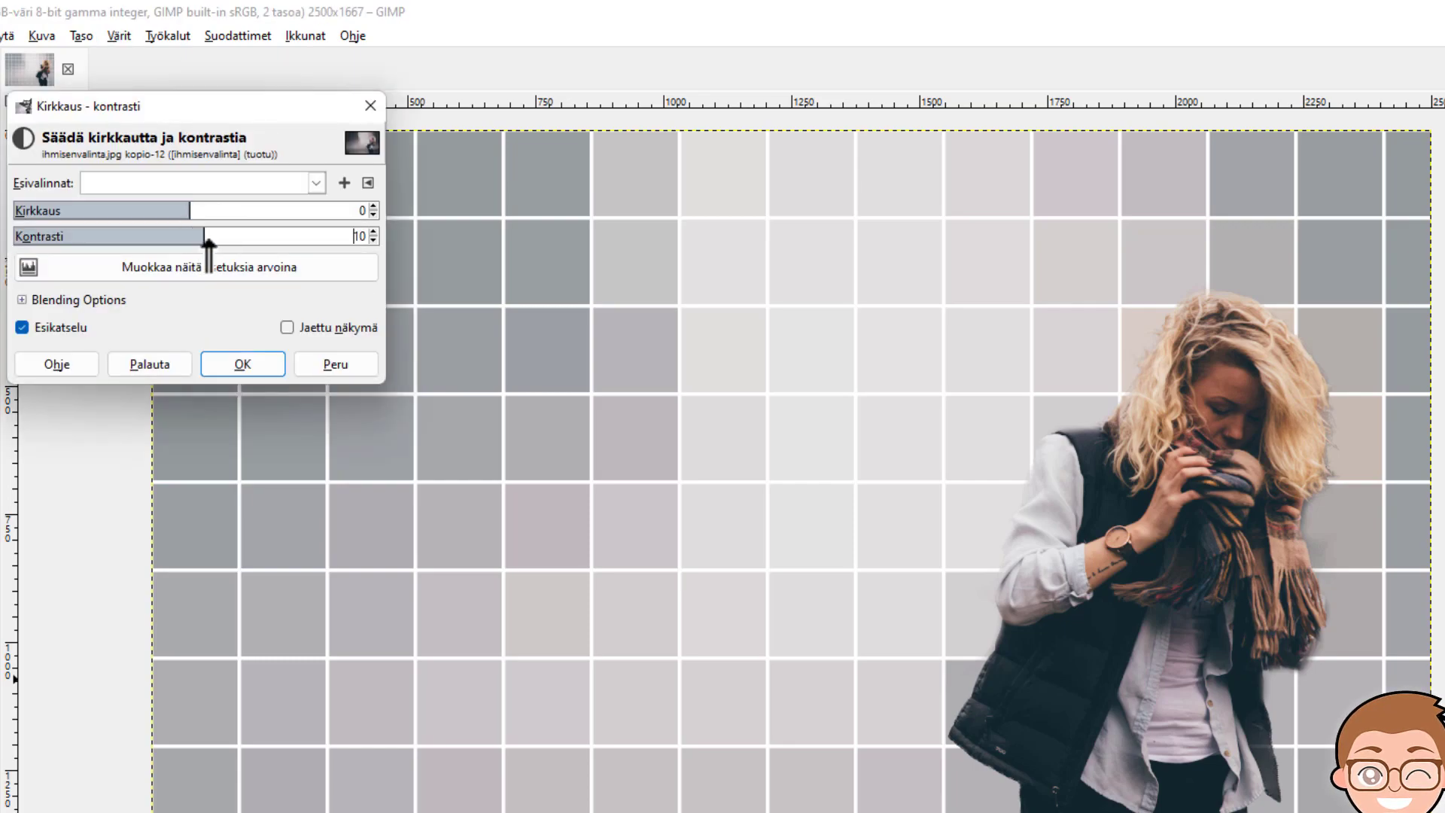
mouse_move(208, 239)
mouse_down()
mouse_move(229, 237)
mouse_move(181, 241)
mouse_move(309, 238)
mouse_move(97, 236)
mouse_move(140, 222)
mouse_move(187, 239)
mouse_move(283, 214)
mouse_move(142, 214)
mouse_move(229, 214)
mouse_move(206, 214)
mouse_up()
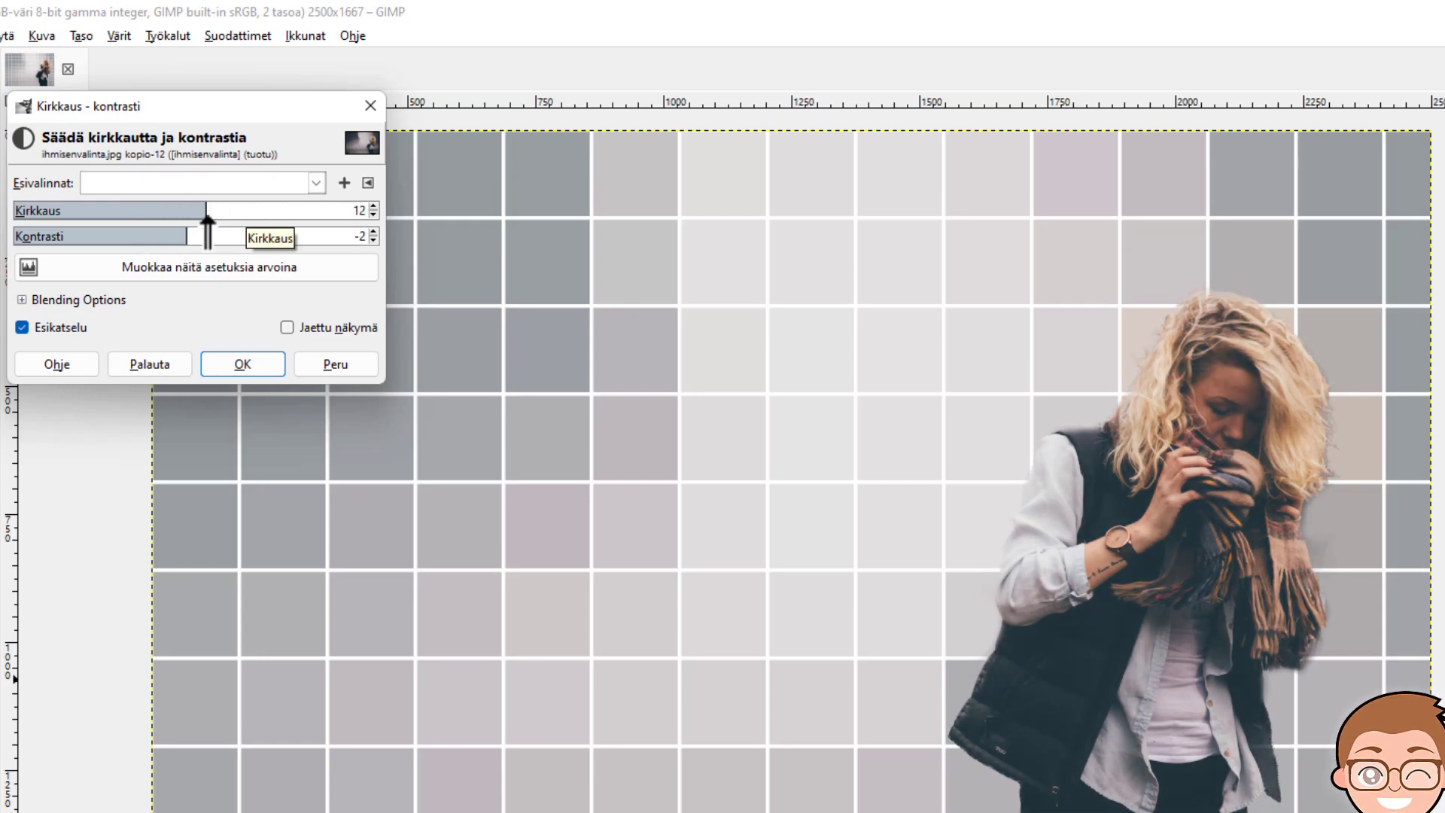